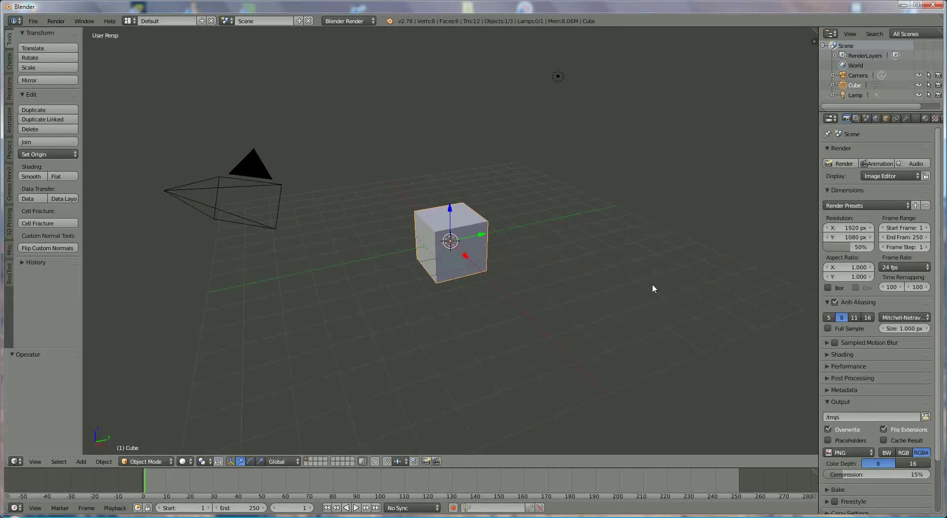
# - Delete the default cube and switch to the top view
pyautogui.press('x')
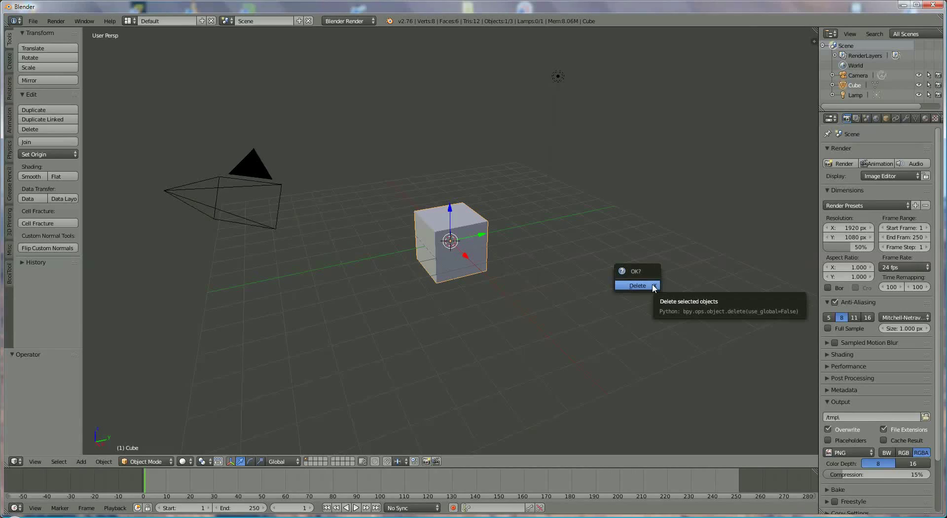
pyautogui.click(653, 284)
pyautogui.press('KP_7')
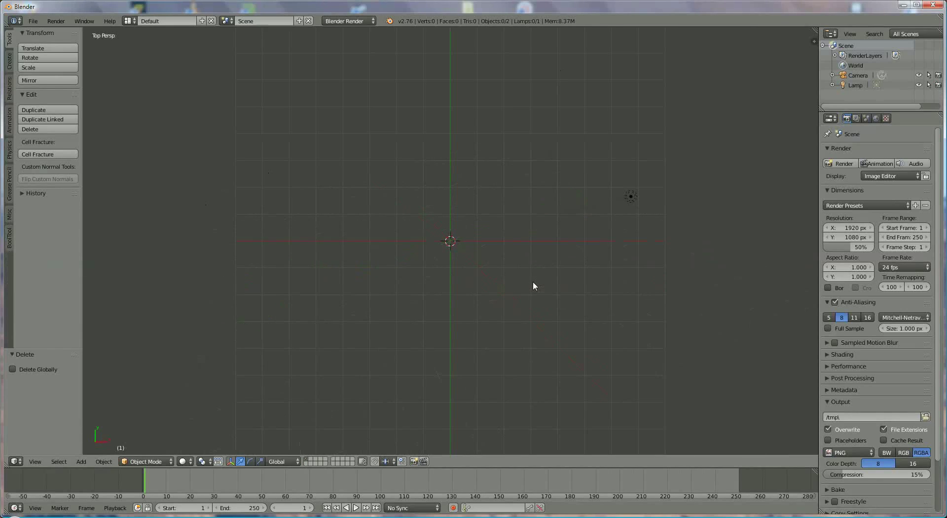
# - Add a plane mesh to the scene
pyautogui.click(81, 461)
pyautogui.moveTo(99, 449)
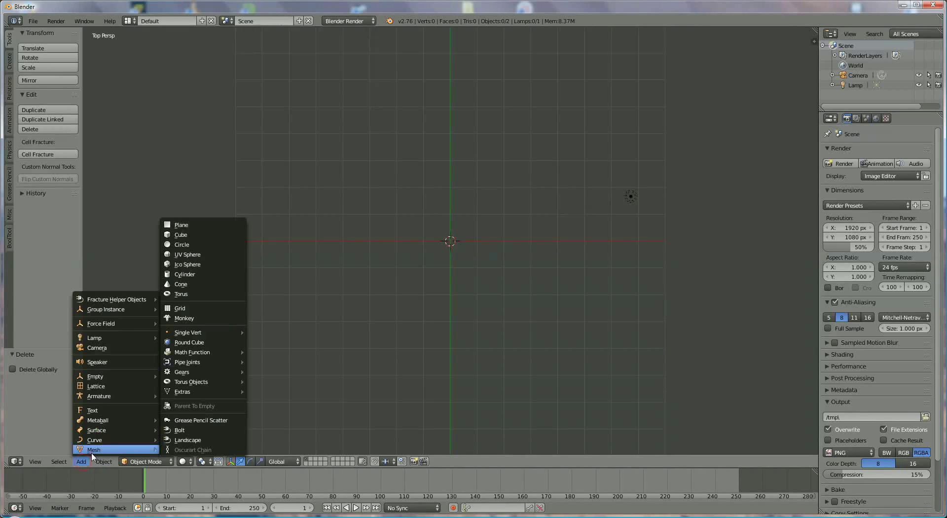
pyautogui.click(182, 225)
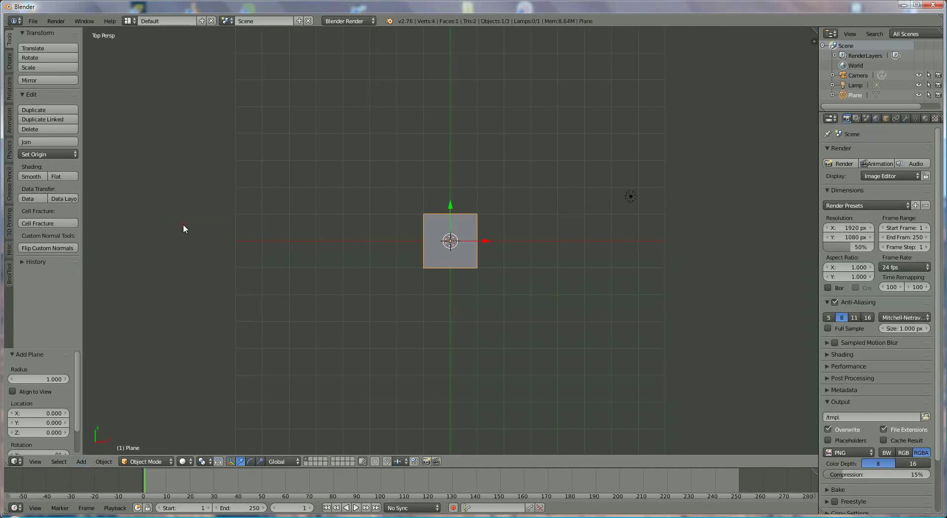
pyautogui.click(142, 463)
# - Enter Edit Mode on the plane and delete all of its vertices
pyautogui.click(144, 438)
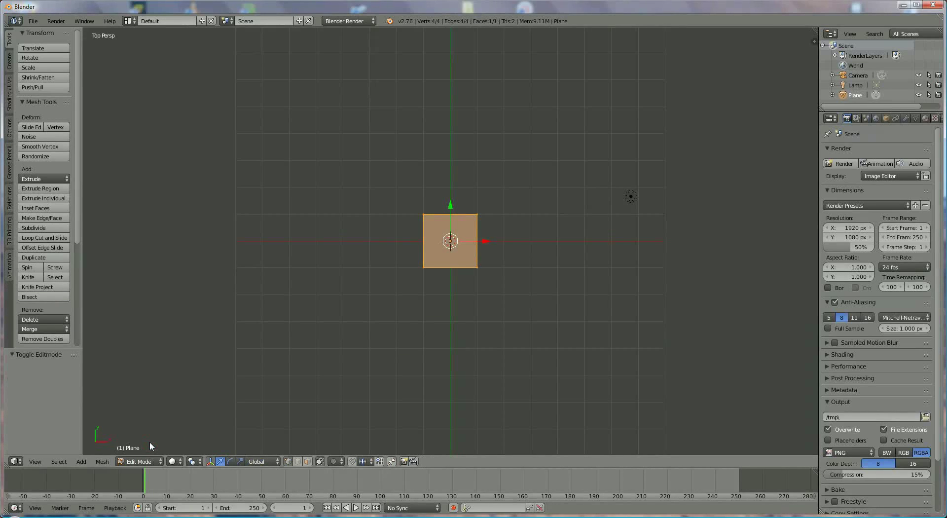
pyautogui.press('x')
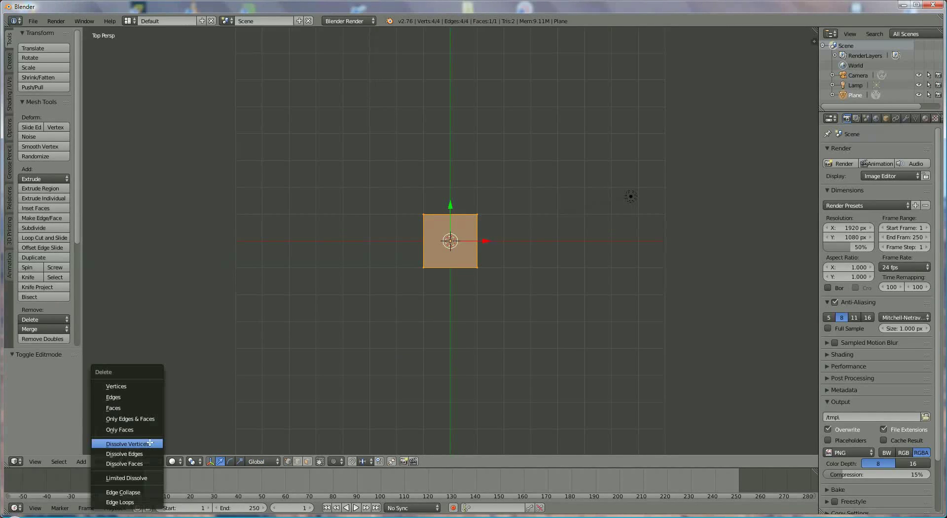
pyautogui.click(149, 386)
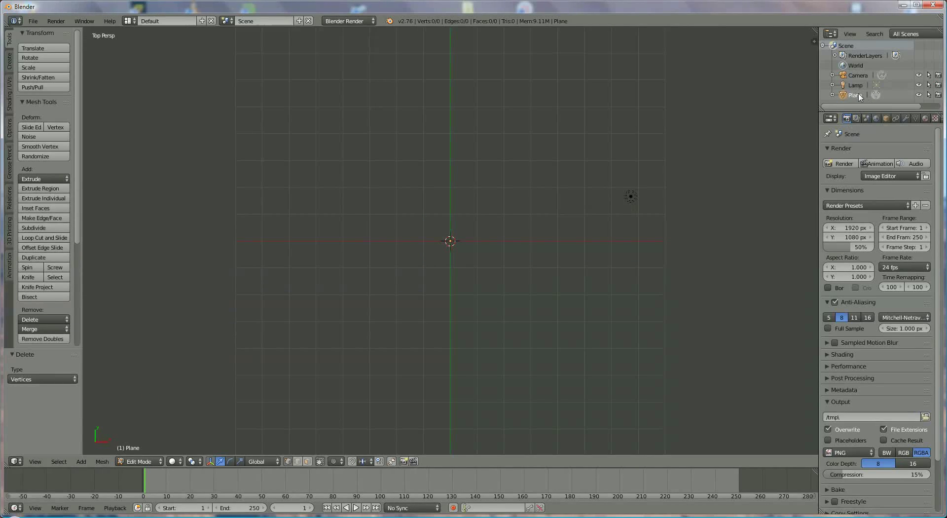
# - In vertex select mode, add a single new vertex left of centre and hide the gizmo
pyautogui.click(288, 461)
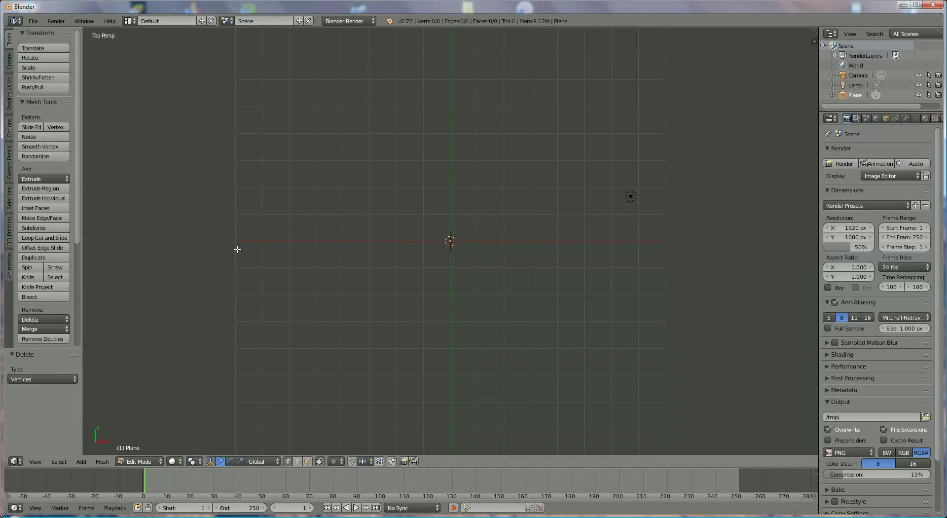
pyautogui.click(232, 265)
pyautogui.keyDown('ctrl'); pyautogui.click(237, 257); pyautogui.keyUp('ctrl')
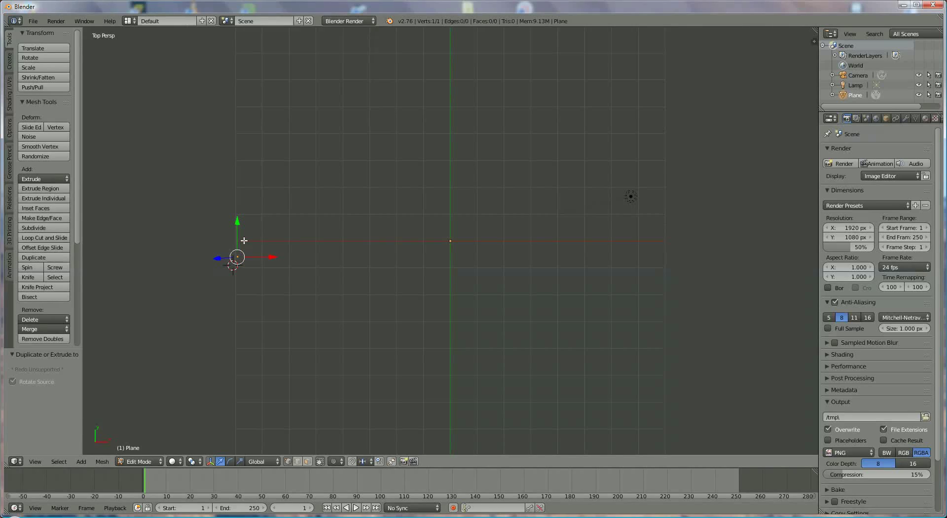
pyautogui.click(211, 462)
pyautogui.scroll(1, 289, 330)
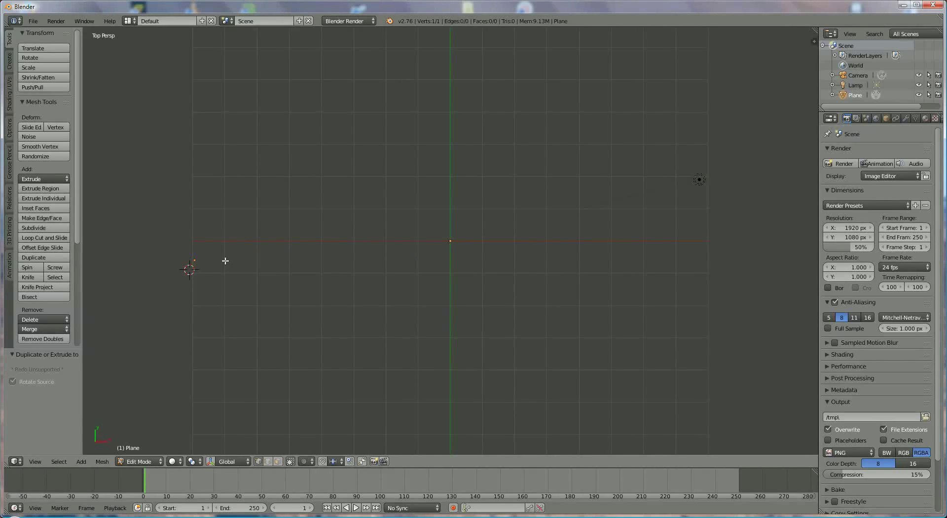
# - Extrude a rising-and-dipping wave of vertices rightward across the grid, reaching 74 vertices and 73 edges
pyautogui.keyDown('ctrl'); pyautogui.click(198, 244); pyautogui.keyUp('ctrl')
pyautogui.keyDown('ctrl'); pyautogui.click(201, 230); pyautogui.keyUp('ctrl')
pyautogui.keyDown('ctrl'); pyautogui.click(209, 218); pyautogui.keyUp('ctrl')
pyautogui.keyDown('ctrl'); pyautogui.click(217, 216); pyautogui.keyUp('ctrl')
pyautogui.keyDown('ctrl'); pyautogui.click(228, 220); pyautogui.keyUp('ctrl')
pyautogui.keyDown('ctrl'); pyautogui.click(232, 238); pyautogui.keyUp('ctrl')
pyautogui.keyDown('ctrl'); pyautogui.click(237, 257); pyautogui.keyUp('ctrl')
pyautogui.keyDown('ctrl'); pyautogui.click(242, 282); pyautogui.keyUp('ctrl')
pyautogui.keyDown('ctrl'); pyautogui.click(249, 296); pyautogui.keyUp('ctrl')
pyautogui.keyDown('ctrl'); pyautogui.click(256, 299); pyautogui.keyUp('ctrl')
pyautogui.keyDown('ctrl'); pyautogui.click(267, 297); pyautogui.keyUp('ctrl')
pyautogui.keyDown('ctrl'); pyautogui.click(270, 283); pyautogui.keyUp('ctrl')
pyautogui.keyDown('ctrl'); pyautogui.click(273, 272); pyautogui.keyUp('ctrl')
pyautogui.keyDown('ctrl'); pyautogui.click(281, 226); pyautogui.keyUp('ctrl')
pyautogui.keyDown('ctrl'); pyautogui.click(286, 222); pyautogui.keyUp('ctrl')
pyautogui.keyDown('ctrl'); pyautogui.click(294, 218); pyautogui.keyUp('ctrl')
pyautogui.keyDown('ctrl'); pyautogui.click(310, 235); pyautogui.keyUp('ctrl')
pyautogui.keyDown('ctrl'); pyautogui.click(312, 259); pyautogui.keyUp('ctrl')
pyautogui.keyDown('ctrl'); pyautogui.click(312, 275); pyautogui.keyUp('ctrl')
pyautogui.keyDown('ctrl'); pyautogui.click(317, 291); pyautogui.keyUp('ctrl')
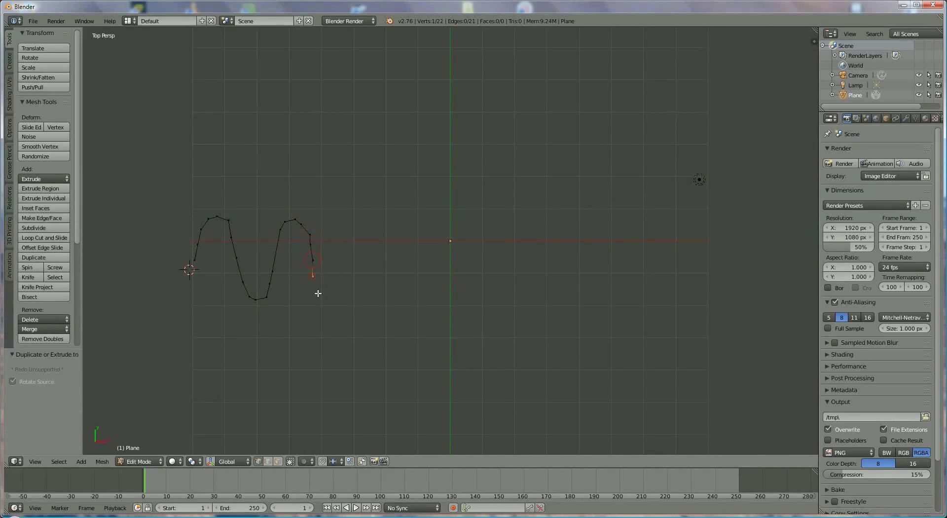
pyautogui.keyDown('ctrl'); pyautogui.click(321, 297); pyautogui.keyUp('ctrl')
pyautogui.keyDown('ctrl'); pyautogui.click(330, 298); pyautogui.keyUp('ctrl')
pyautogui.keyDown('ctrl'); pyautogui.click(333, 290); pyautogui.keyUp('ctrl')
pyautogui.keyDown('ctrl'); pyautogui.click(336, 280); pyautogui.keyUp('ctrl')
pyautogui.keyDown('ctrl'); pyautogui.click(340, 268); pyautogui.keyUp('ctrl')
pyautogui.keyDown('ctrl'); pyautogui.click(343, 254); pyautogui.keyUp('ctrl')
pyautogui.keyDown('ctrl'); pyautogui.click(351, 242); pyautogui.keyUp('ctrl')
pyautogui.keyDown('ctrl'); pyautogui.click(359, 236); pyautogui.keyUp('ctrl')
pyautogui.keyDown('ctrl'); pyautogui.click(365, 233); pyautogui.keyUp('ctrl')
pyautogui.keyDown('ctrl'); pyautogui.click(372, 236); pyautogui.keyUp('ctrl')
pyautogui.keyDown('ctrl'); pyautogui.click(378, 241); pyautogui.keyUp('ctrl')
pyautogui.keyDown('ctrl'); pyautogui.click(384, 248); pyautogui.keyUp('ctrl')
pyautogui.keyDown('ctrl'); pyautogui.click(388, 257); pyautogui.keyUp('ctrl')
pyautogui.keyDown('ctrl'); pyautogui.click(393, 267); pyautogui.keyUp('ctrl')
pyautogui.keyDown('ctrl'); pyautogui.click(396, 282); pyautogui.keyUp('ctrl')
pyautogui.keyDown('ctrl'); pyautogui.click(405, 288); pyautogui.keyUp('ctrl')
pyautogui.keyDown('ctrl'); pyautogui.click(417, 294); pyautogui.keyUp('ctrl')
pyautogui.keyDown('ctrl'); pyautogui.click(429, 294); pyautogui.keyUp('ctrl')
pyautogui.keyDown('ctrl'); pyautogui.click(433, 288); pyautogui.keyUp('ctrl')
pyautogui.keyDown('ctrl'); pyautogui.click(433, 283); pyautogui.keyUp('ctrl')
pyautogui.keyDown('ctrl'); pyautogui.click(445, 257); pyautogui.keyUp('ctrl')
pyautogui.keyDown('ctrl'); pyautogui.click(451, 251); pyautogui.keyUp('ctrl')
pyautogui.keyDown('ctrl'); pyautogui.click(459, 245); pyautogui.keyUp('ctrl')
pyautogui.keyDown('ctrl'); pyautogui.click(468, 239); pyautogui.keyUp('ctrl')
pyautogui.keyDown('ctrl'); pyautogui.click(478, 242); pyautogui.keyUp('ctrl')
pyautogui.keyDown('ctrl'); pyautogui.click(491, 249); pyautogui.keyUp('ctrl')
pyautogui.keyDown('ctrl'); pyautogui.click(500, 258); pyautogui.keyUp('ctrl')
pyautogui.keyDown('ctrl'); pyautogui.click(504, 269); pyautogui.keyUp('ctrl')
pyautogui.keyDown('ctrl'); pyautogui.click(511, 279); pyautogui.keyUp('ctrl')
pyautogui.keyDown('ctrl'); pyautogui.click(517, 286); pyautogui.keyUp('ctrl')
pyautogui.keyDown('ctrl'); pyautogui.click(522, 291); pyautogui.keyUp('ctrl')
pyautogui.keyDown('ctrl'); pyautogui.click(528, 293); pyautogui.keyUp('ctrl')
pyautogui.keyDown('ctrl'); pyautogui.click(532, 284); pyautogui.keyUp('ctrl')
pyautogui.keyDown('ctrl'); pyautogui.click(536, 273); pyautogui.keyUp('ctrl')
pyautogui.keyDown('ctrl'); pyautogui.click(536, 260); pyautogui.keyUp('ctrl')
pyautogui.keyDown('ctrl'); pyautogui.click(536, 250); pyautogui.keyUp('ctrl')
pyautogui.keyDown('ctrl'); pyautogui.click(535, 240); pyautogui.keyUp('ctrl')
pyautogui.keyDown('ctrl'); pyautogui.click(535, 232); pyautogui.keyUp('ctrl')
pyautogui.keyDown('ctrl'); pyautogui.click(535, 226); pyautogui.keyUp('ctrl')
pyautogui.keyDown('ctrl'); pyautogui.click(540, 222); pyautogui.keyUp('ctrl')
pyautogui.keyDown('ctrl'); pyautogui.click(545, 219); pyautogui.keyUp('ctrl')
pyautogui.keyDown('ctrl'); pyautogui.click(563, 227); pyautogui.keyUp('ctrl')
pyautogui.keyDown('ctrl'); pyautogui.click(565, 241); pyautogui.keyUp('ctrl')
pyautogui.keyDown('ctrl'); pyautogui.click(568, 252); pyautogui.keyUp('ctrl')
pyautogui.keyDown('ctrl'); pyautogui.click(569, 264); pyautogui.keyUp('ctrl')
pyautogui.keyDown('ctrl'); pyautogui.click(573, 281); pyautogui.keyUp('ctrl')
pyautogui.keyDown('ctrl'); pyautogui.click(601, 283); pyautogui.keyUp('ctrl')
pyautogui.keyDown('ctrl'); pyautogui.click(601, 265); pyautogui.keyUp('ctrl')
pyautogui.click(211, 461)
# - Nudge the top vertices of the right-hand bump sideways and down to reshape it
pyautogui.rightClick(542, 225)
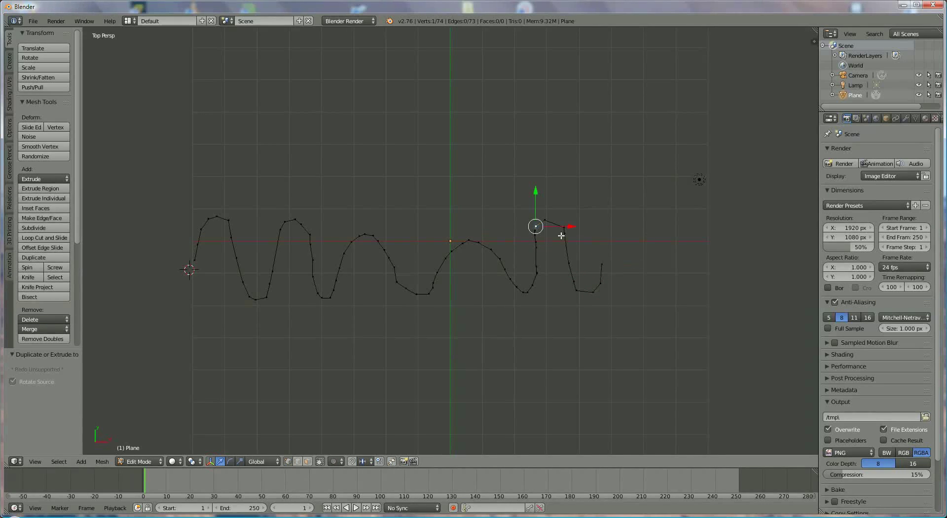
pyautogui.moveTo(567, 226); pyautogui.dragTo(585, 219)
pyautogui.rightClick(576, 221)
pyautogui.moveTo(556, 183); pyautogui.dragTo(556, 186)
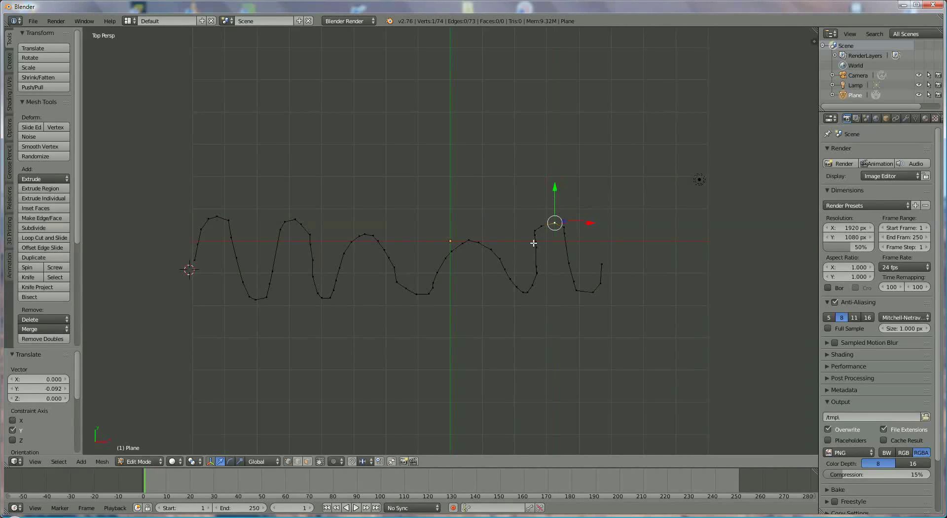
pyautogui.keyDown('ctrl'); pyautogui.rightClick(538, 272); pyautogui.keyUp('ctrl')
pyautogui.keyDown('ctrl'); pyautogui.rightClick(535, 230); pyautogui.keyUp('ctrl')
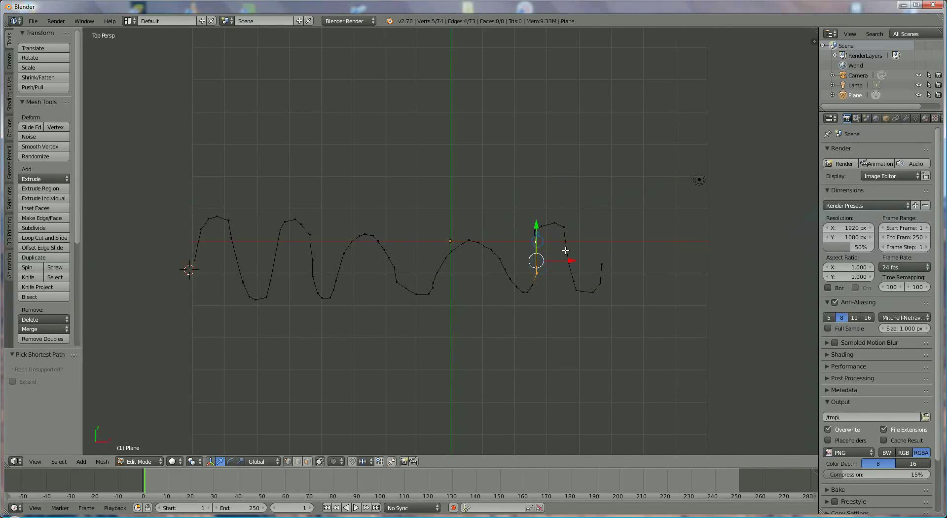
pyautogui.moveTo(567, 258); pyautogui.dragTo(569, 256)
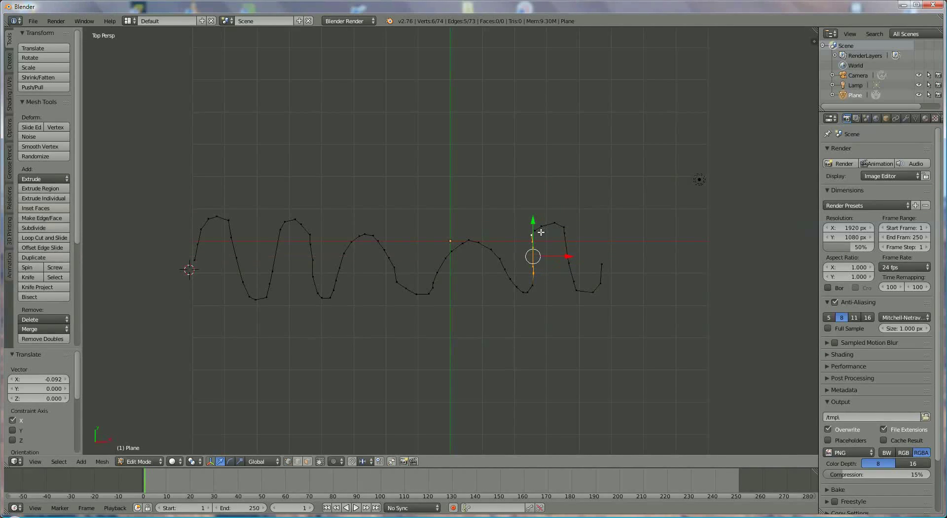
pyautogui.keyDown('ctrl'); pyautogui.rightClick(541, 228); pyautogui.keyUp('ctrl')
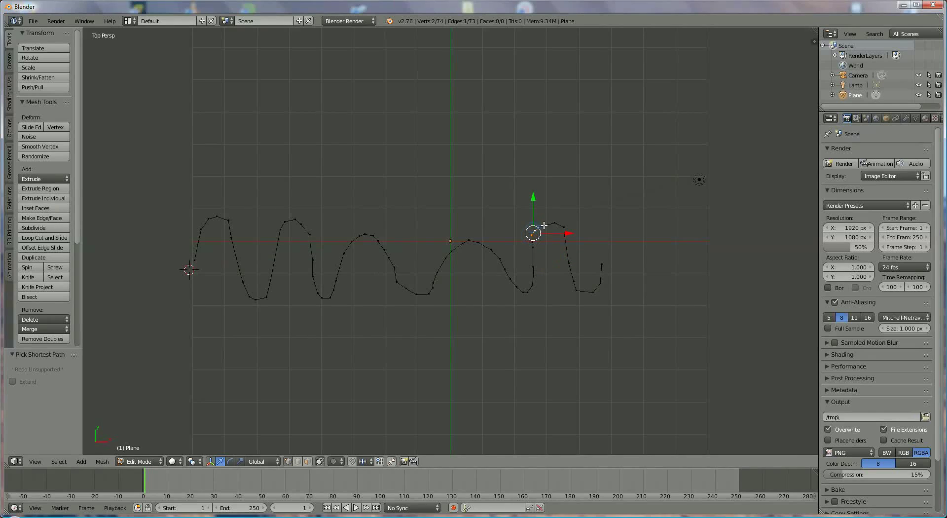
pyautogui.moveTo(567, 231); pyautogui.dragTo(571, 231)
pyautogui.rightClick(555, 225)
pyautogui.moveTo(556, 195); pyautogui.dragTo(564, 207)
pyautogui.rightClick(562, 215)
pyautogui.keyDown('ctrl'); pyautogui.rightClick(564, 229); pyautogui.keyUp('ctrl')
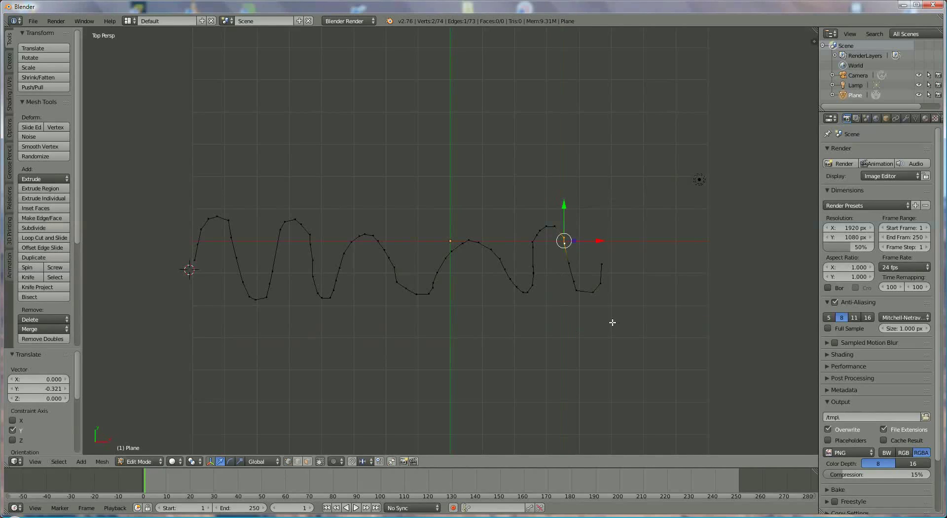
# - Shift a lower curve vertex and a last-bump vertex slightly right, then select the end vertex
pyautogui.rightClick(577, 290)
pyautogui.moveTo(609, 290); pyautogui.dragTo(613, 290)
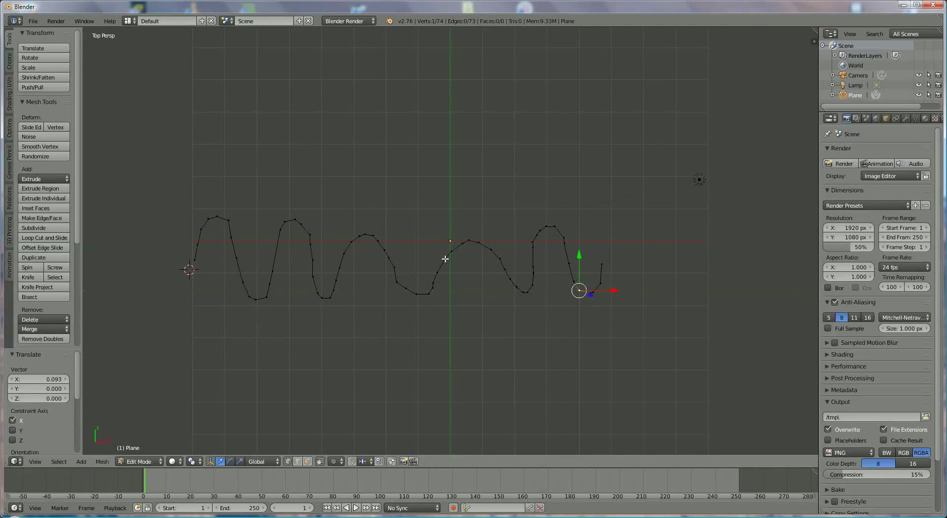
pyautogui.rightClick(398, 284)
pyautogui.moveTo(416, 282); pyautogui.dragTo(418, 282)
pyautogui.rightClick(603, 263)
pyautogui.click(210, 461)
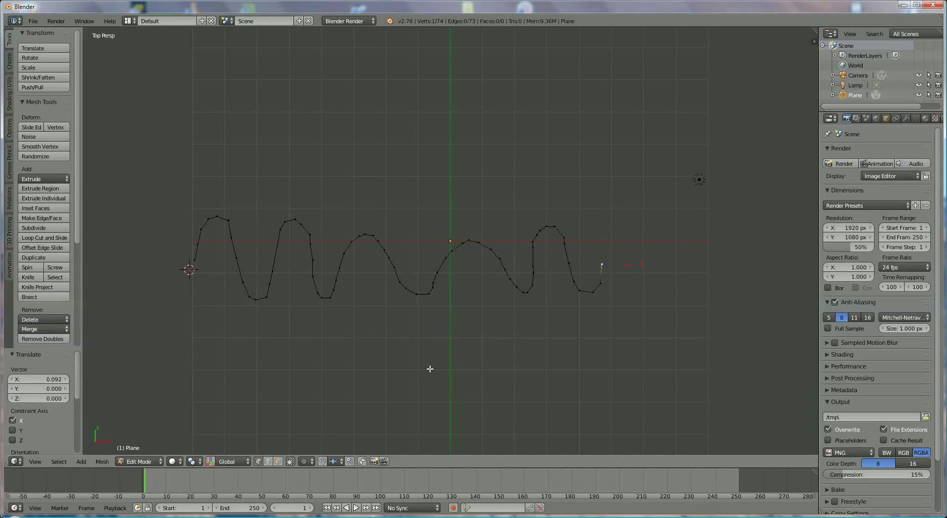
# - Extrude more points from the end vertex through extra peaks and troughs, totalling 102 vertices
pyautogui.keyDown('ctrl'); pyautogui.rightClick(603, 254); pyautogui.keyUp('ctrl')
pyautogui.keyDown('ctrl'); pyautogui.rightClick(614, 244); pyautogui.keyUp('ctrl')
pyautogui.keyDown('ctrl'); pyautogui.rightClick(622, 246); pyautogui.keyUp('ctrl')
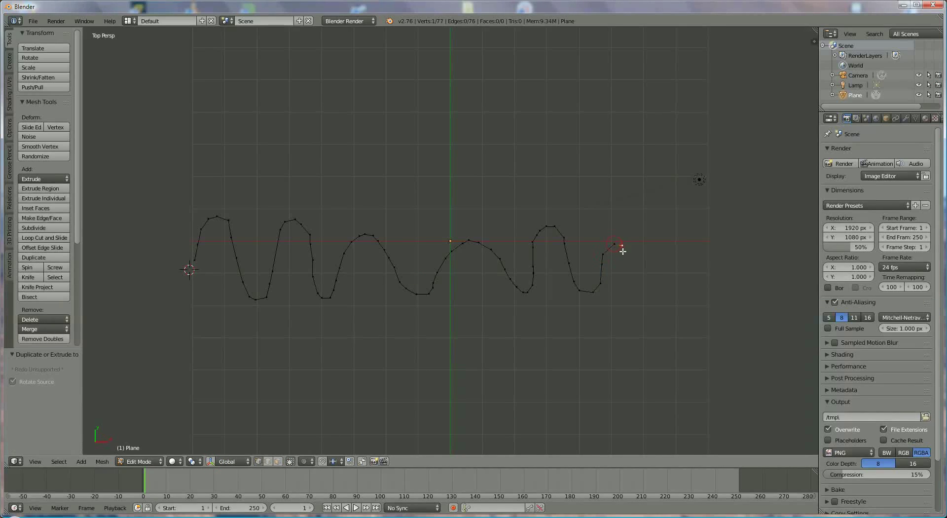
pyautogui.keyDown('ctrl'); pyautogui.rightClick(630, 257); pyautogui.keyUp('ctrl')
pyautogui.keyDown('ctrl'); pyautogui.rightClick(632, 270); pyautogui.keyUp('ctrl')
pyautogui.keyDown('ctrl'); pyautogui.rightClick(645, 289); pyautogui.keyUp('ctrl')
pyautogui.keyDown('ctrl'); pyautogui.rightClick(655, 282); pyautogui.keyUp('ctrl')
pyautogui.keyDown('ctrl'); pyautogui.rightClick(660, 267); pyautogui.keyUp('ctrl')
pyautogui.keyDown('ctrl'); pyautogui.rightClick(665, 254); pyautogui.keyUp('ctrl')
pyautogui.keyDown('ctrl'); pyautogui.rightClick(694, 288); pyautogui.keyUp('ctrl')
pyautogui.keyDown('ctrl'); pyautogui.rightClick(699, 288); pyautogui.keyUp('ctrl')
pyautogui.keyDown('ctrl'); pyautogui.rightClick(704, 284); pyautogui.keyUp('ctrl')
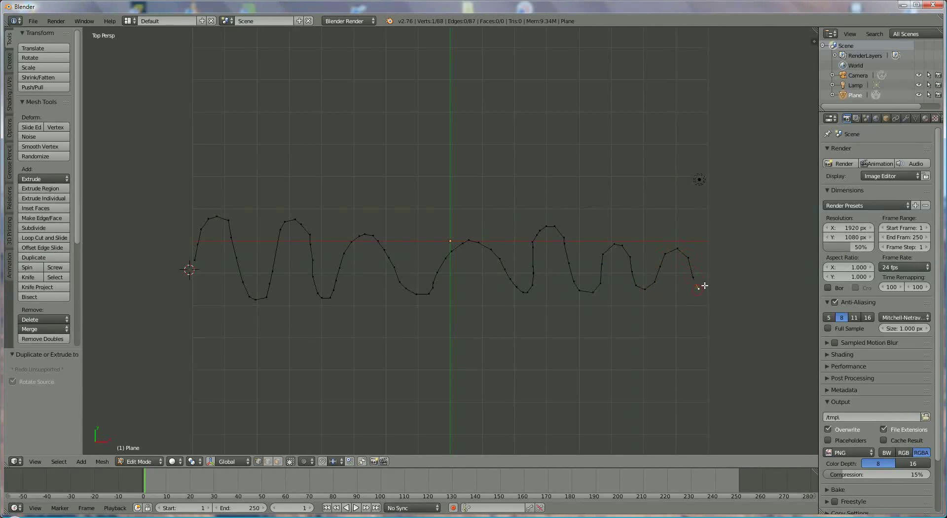
pyautogui.keyDown('ctrl'); pyautogui.rightClick(717, 256); pyautogui.keyUp('ctrl')
pyautogui.keyDown('ctrl'); pyautogui.rightClick(724, 242); pyautogui.keyUp('ctrl')
pyautogui.keyDown('ctrl'); pyautogui.rightClick(734, 232); pyautogui.keyUp('ctrl')
pyautogui.keyDown('ctrl'); pyautogui.rightClick(753, 241); pyautogui.keyUp('ctrl')
pyautogui.keyDown('ctrl'); pyautogui.rightClick(763, 263); pyautogui.keyUp('ctrl')
pyautogui.keyDown('ctrl'); pyautogui.rightClick(764, 279); pyautogui.keyUp('ctrl')
pyautogui.keyDown('ctrl'); pyautogui.rightClick(771, 289); pyautogui.keyUp('ctrl')
pyautogui.keyDown('ctrl'); pyautogui.rightClick(784, 289); pyautogui.keyUp('ctrl')
pyautogui.keyDown('ctrl'); pyautogui.rightClick(787, 275); pyautogui.keyUp('ctrl')
pyautogui.keyDown('ctrl'); pyautogui.rightClick(789, 260); pyautogui.keyUp('ctrl')
pyautogui.keyDown('ctrl'); pyautogui.rightClick(788, 241); pyautogui.keyUp('ctrl')
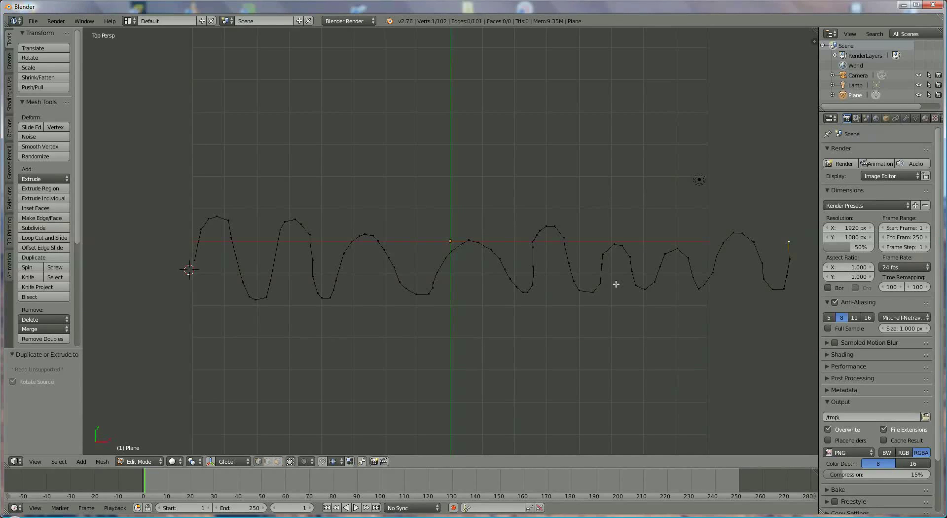
# - Select all vertices and extrude them along Z by -1.125, creating 101 ribbon faces
pyautogui.press('a')
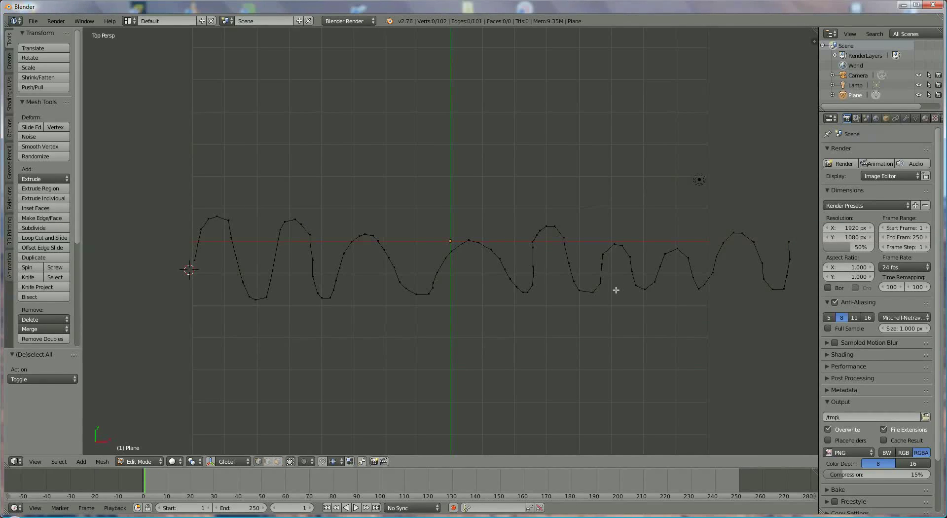
pyautogui.press('a')
pyautogui.moveTo(548, 313)
pyautogui.mouseDown(button='middle')
pyautogui.moveTo(548, 334)
pyautogui.moveTo(547, 321)
pyautogui.mouseUp(button='middle')
pyautogui.moveTo(546, 254); pyautogui.dragTo(497, 280, button='middle')
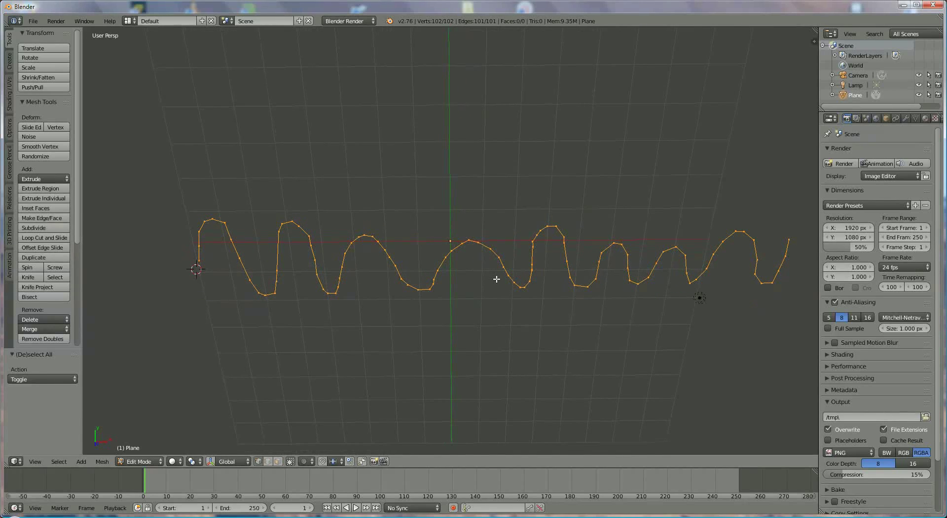
pyautogui.press('e')
pyautogui.press('z')
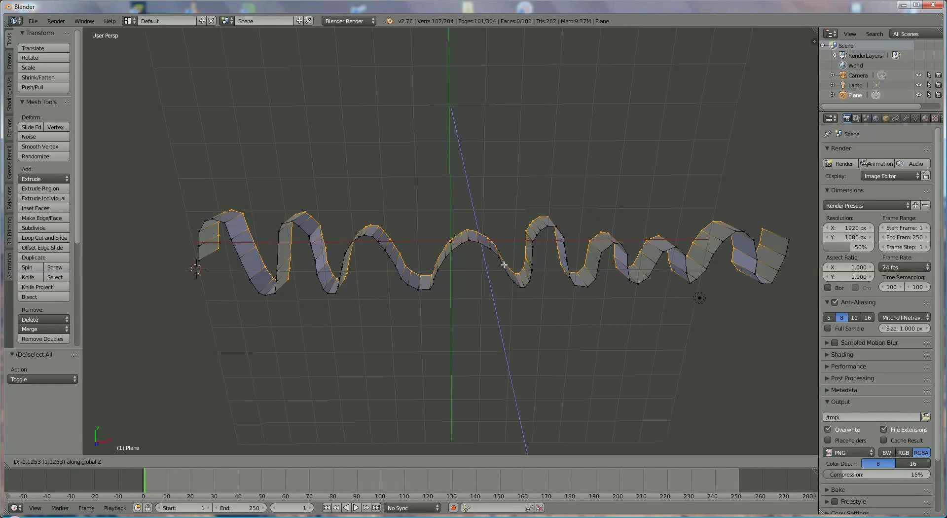
pyautogui.click(504, 265)
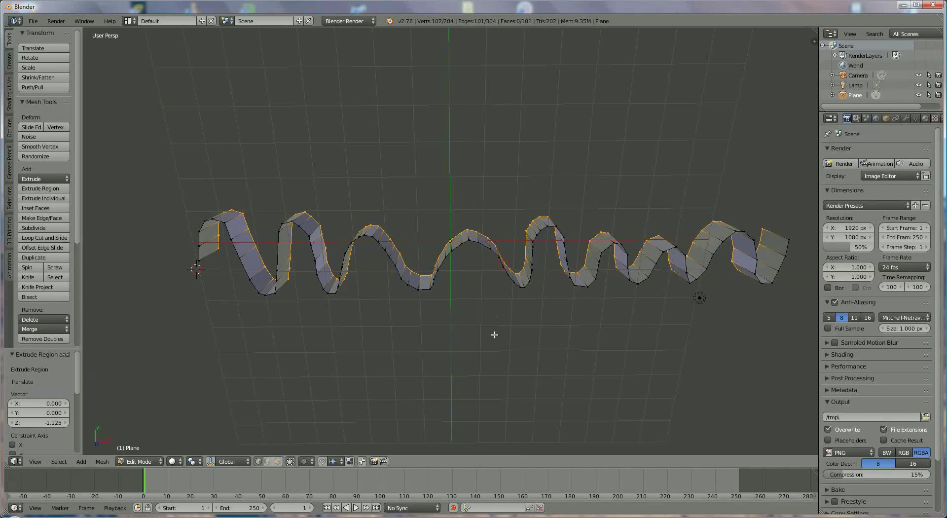
pyautogui.moveTo(495, 335); pyautogui.dragTo(498, 340, button='middle')
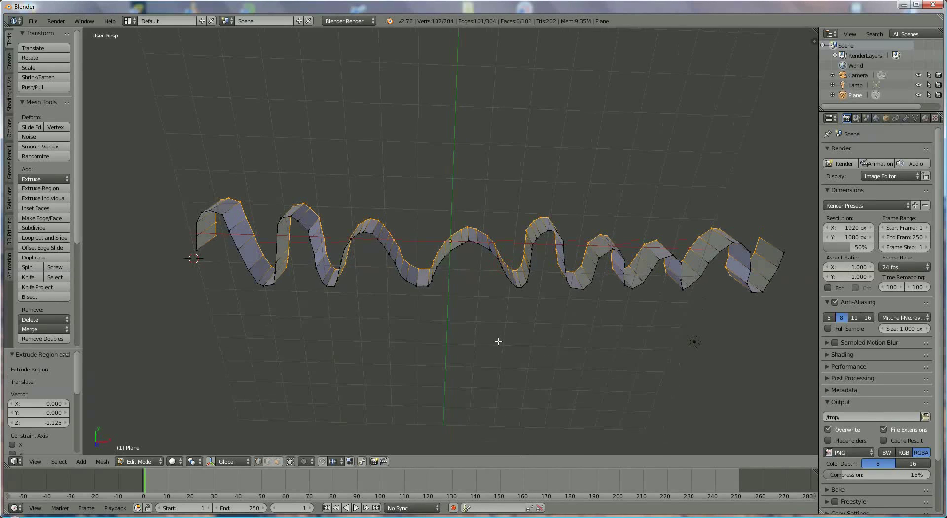
# - Add a Solidify modifier to the ribbon with thickness 0.1 and offset -1
pyautogui.click(906, 119)
pyautogui.click(877, 151)
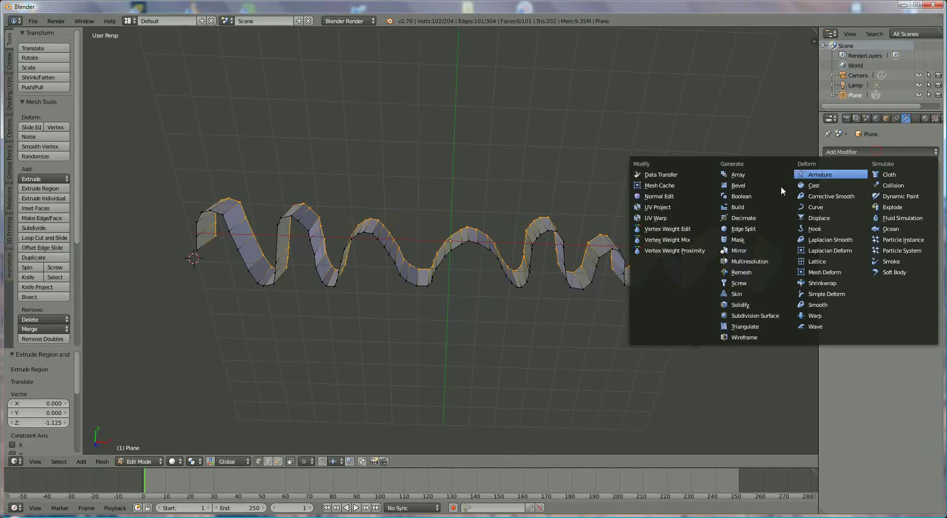
pyautogui.click(745, 305)
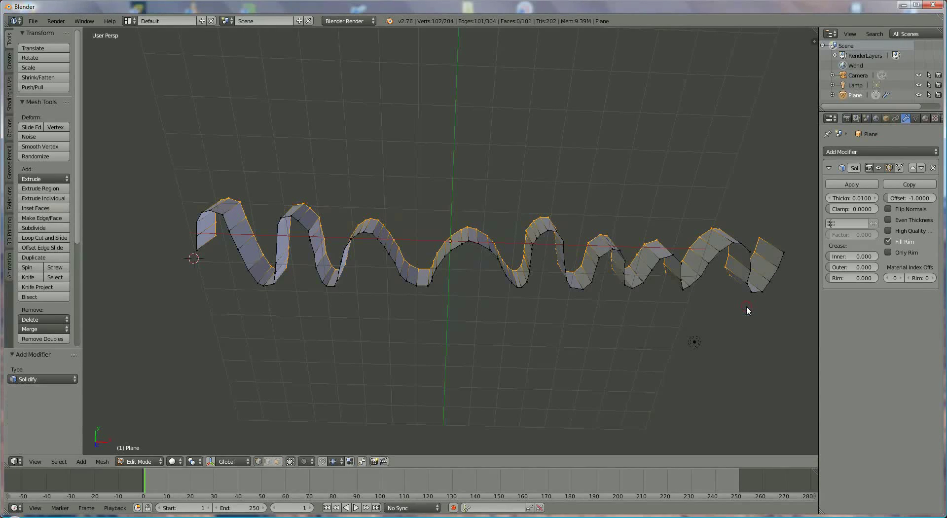
pyautogui.click(867, 198)
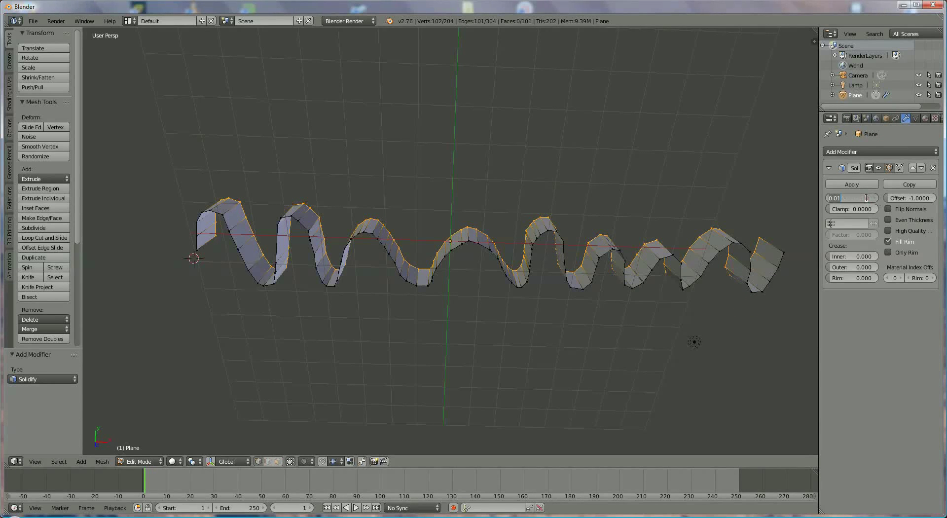
pyautogui.write('0.1')
pyautogui.press('Return')
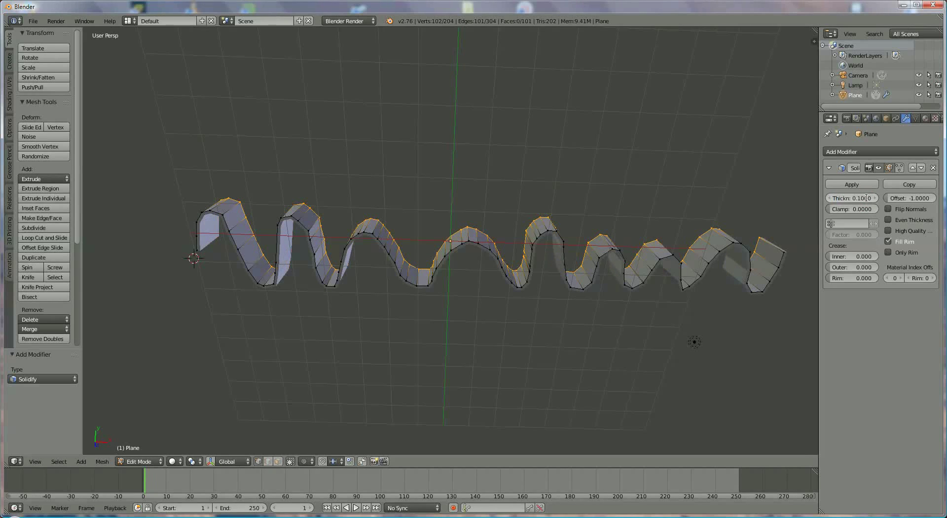
pyautogui.click(888, 198)
pyautogui.write('1')
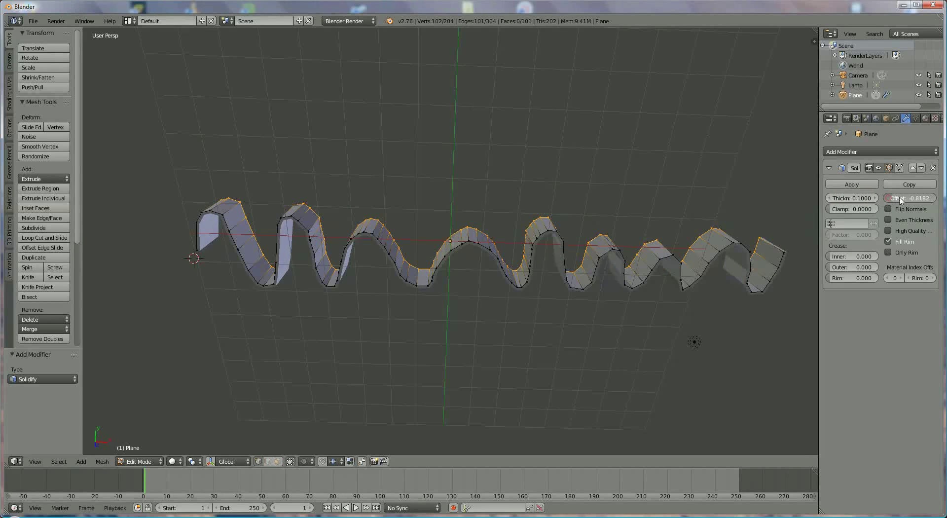
pyautogui.press('Return')
pyautogui.moveTo(913, 200); pyautogui.dragTo(869, 202)
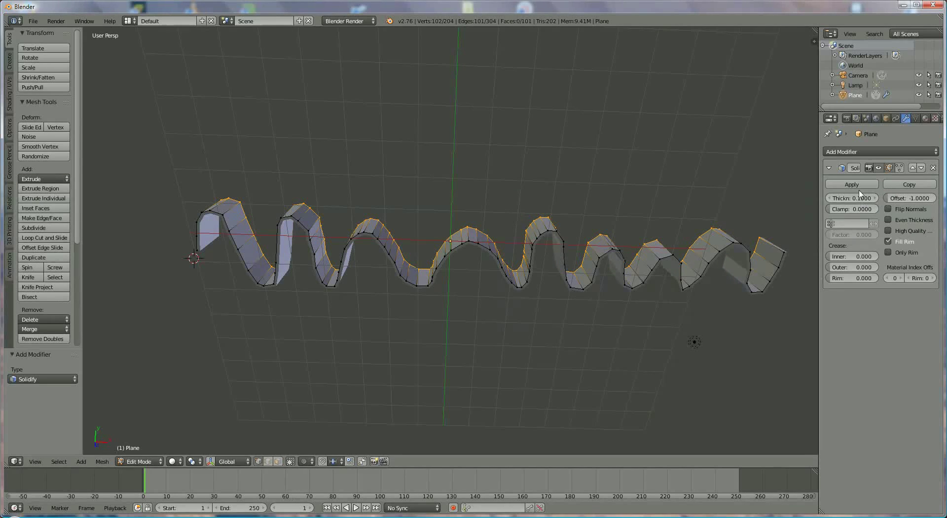
# - Add a Catmull-Clark Subdivision Surface modifier with viewport subdivisions set to 3
pyautogui.click(860, 153)
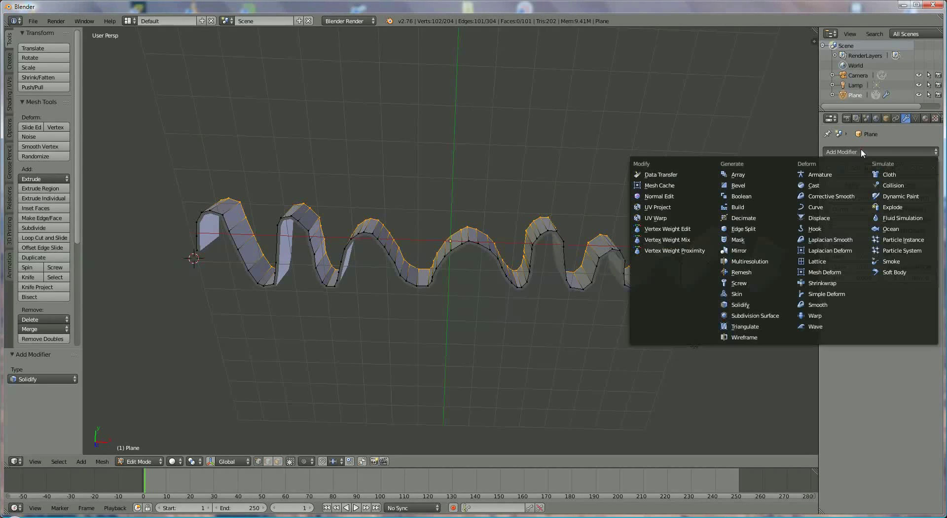
pyautogui.click(782, 321)
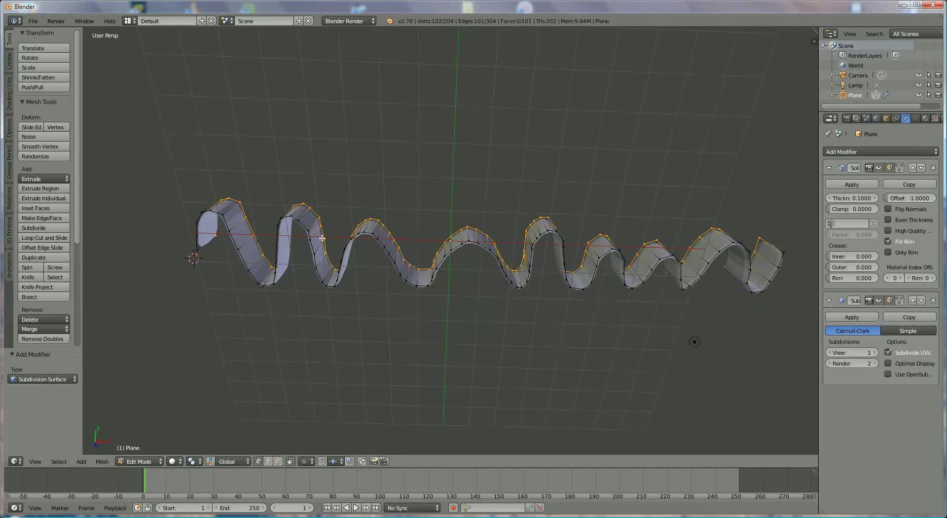
pyautogui.click(876, 352)
pyautogui.click(876, 353)
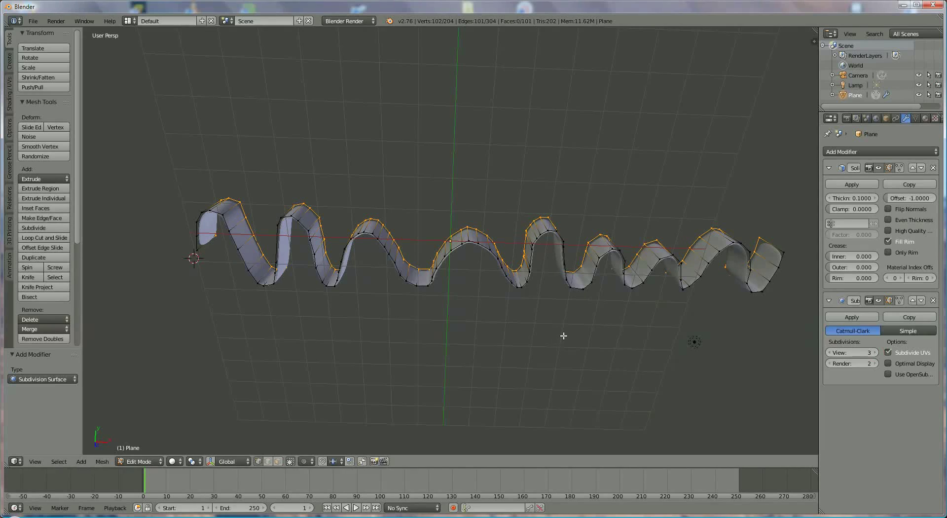
pyautogui.moveTo(564, 336)
pyautogui.mouseDown(button='middle')
pyautogui.moveTo(543, 330)
pyautogui.moveTo(565, 339)
pyautogui.moveTo(446, 350)
pyautogui.moveTo(408, 260)
pyautogui.moveTo(432, 296)
pyautogui.mouseUp(button='middle')
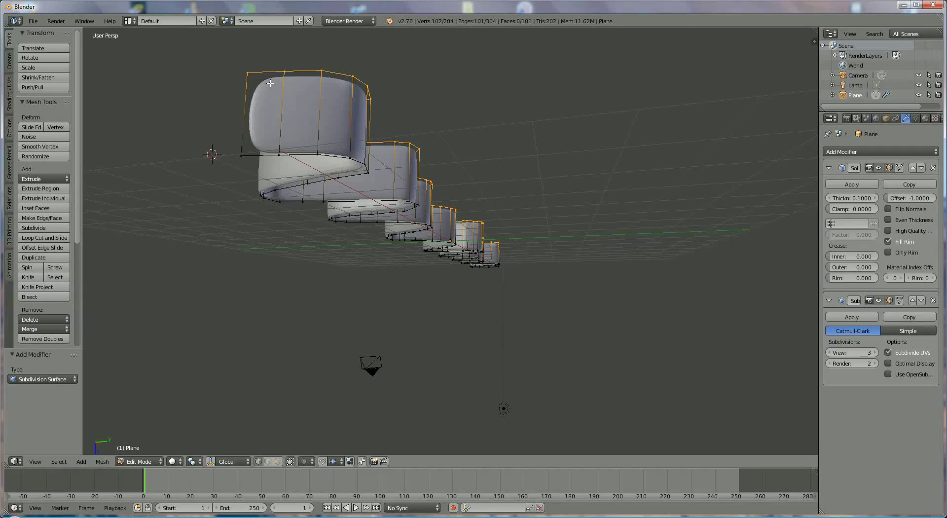
# - Loop-cut a new edge loop near the ribbon's end
pyautogui.hotkey('ctrl', 'r')
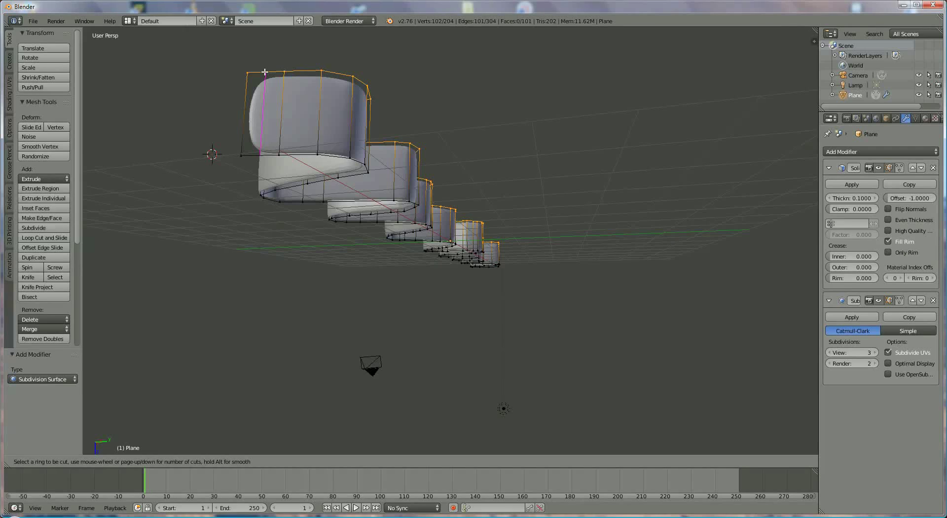
pyautogui.click(265, 72)
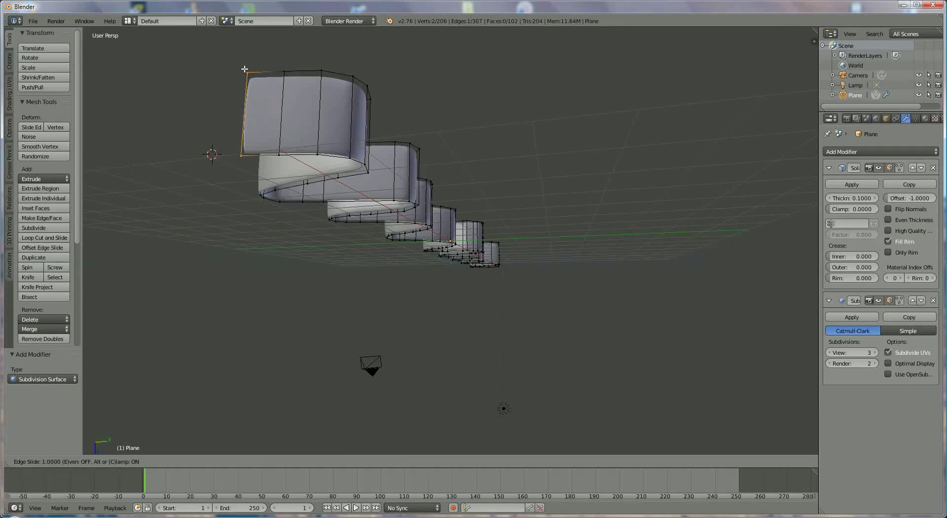
pyautogui.click(244, 69)
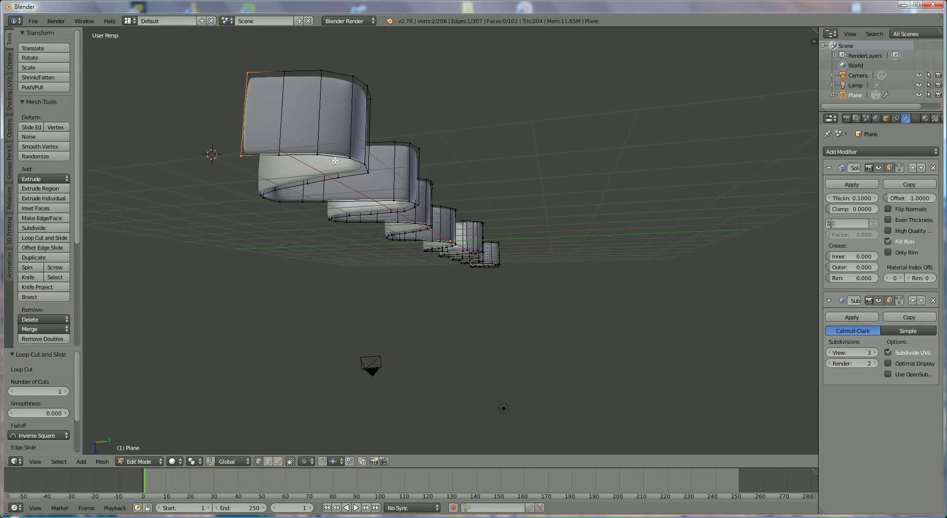
pyautogui.moveTo(350, 158)
pyautogui.mouseDown(button='middle')
pyautogui.moveTo(247, 125)
pyautogui.moveTo(159, 146)
pyautogui.moveTo(142, 167)
pyautogui.moveTo(249, 158)
pyautogui.moveTo(262, 142)
pyautogui.moveTo(294, 178)
pyautogui.moveTo(220, 207)
pyautogui.mouseUp(button='middle')
pyautogui.scroll(5, 137, 168)
pyautogui.scroll(-5, 137, 168)
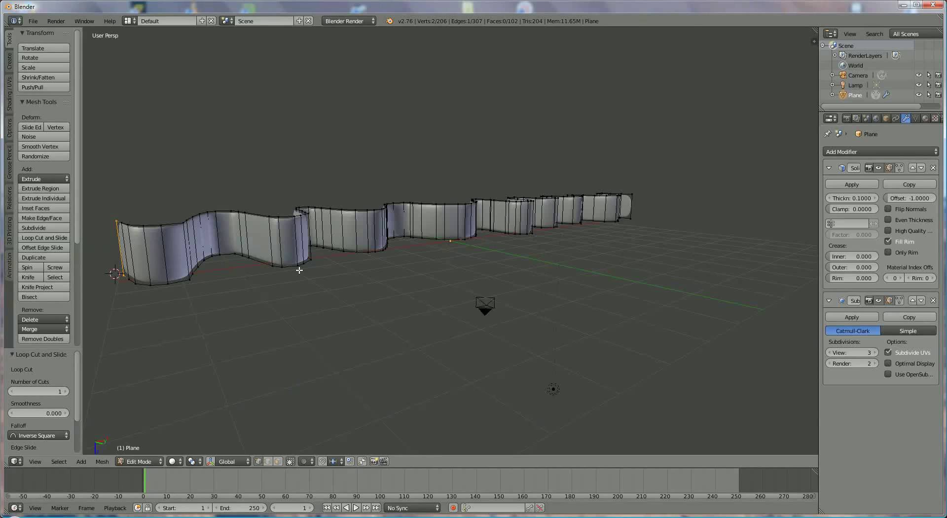
# - Cut two centred horizontal edge loops along the strip and scale them apart along Z (1.261)
pyautogui.hotkey('ctrl', 'r')
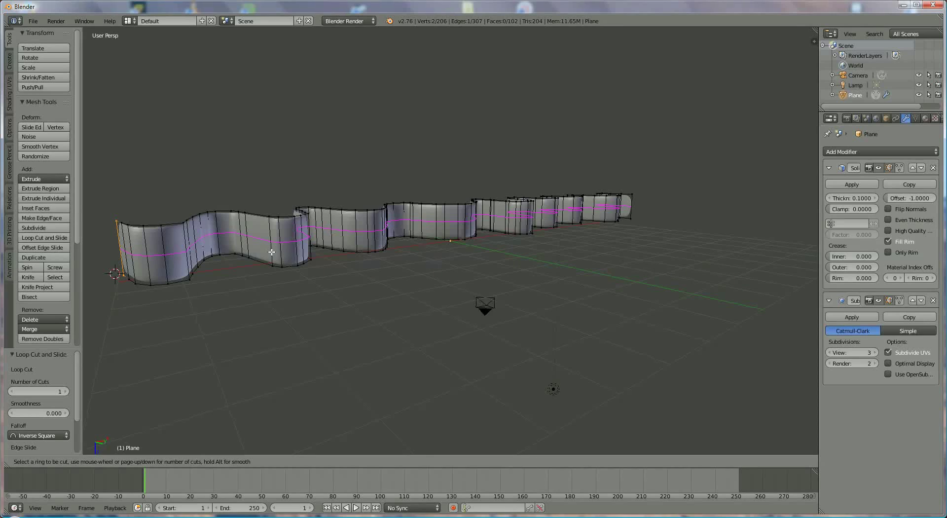
pyautogui.scroll(1, 272, 252)
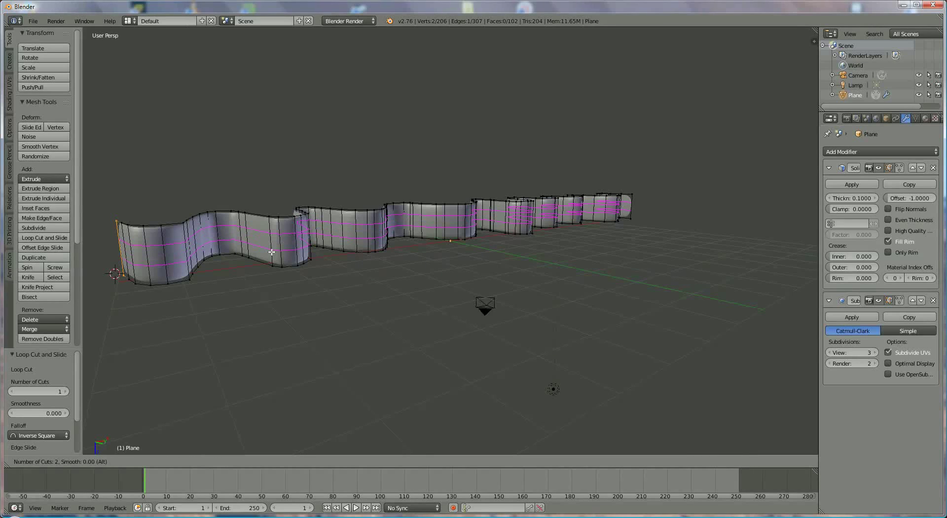
pyautogui.click(272, 251)
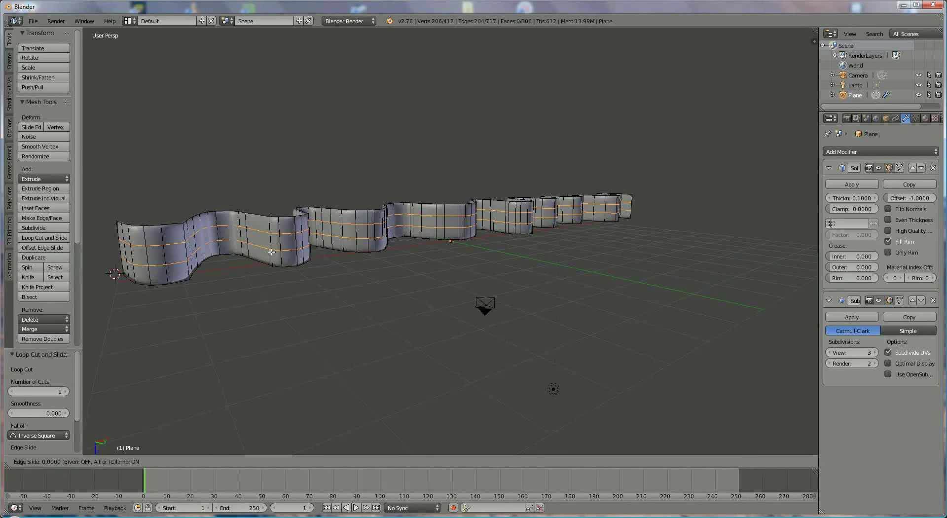
pyautogui.rightClick(271, 251)
pyautogui.press('s')
pyautogui.press('z')
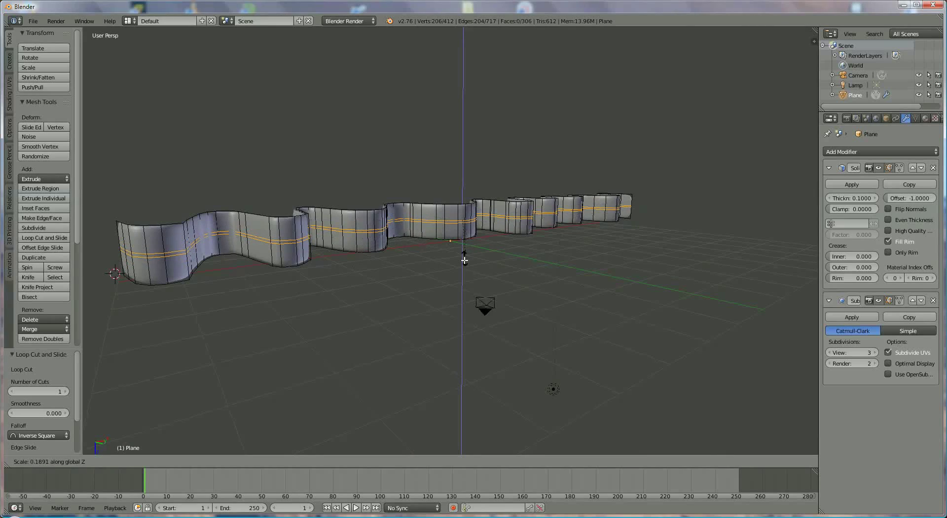
pyautogui.click(466, 419)
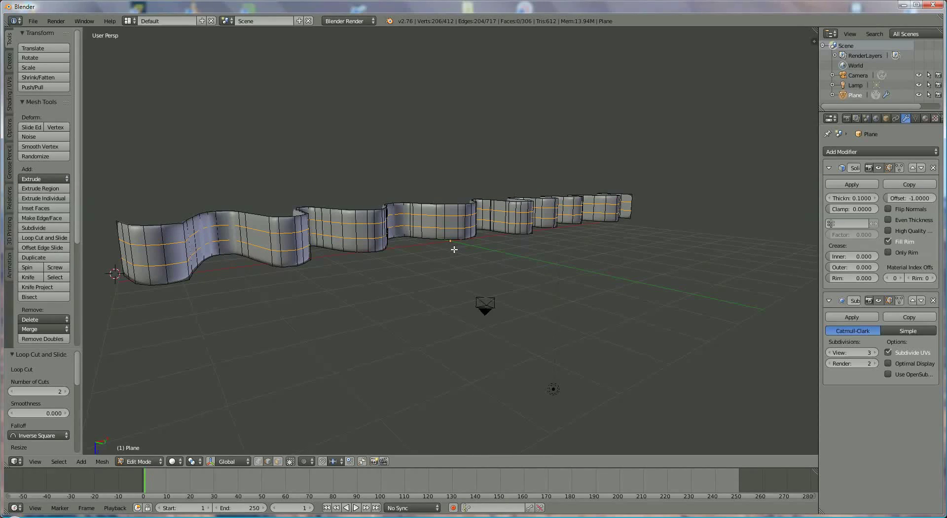
pyautogui.press('s')
pyautogui.press('z')
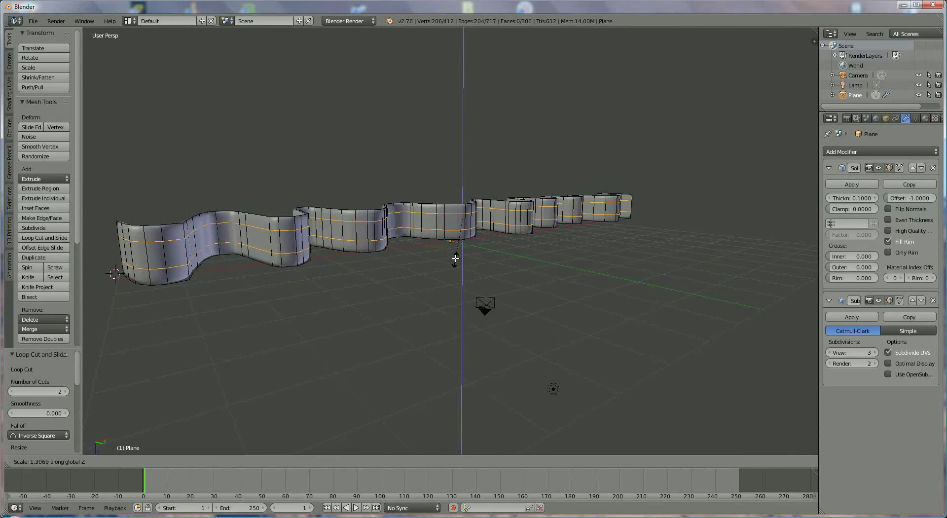
# - Finish spreading the loops vertically and add an edge loop near the wall's top edge
pyautogui.click(455, 258)
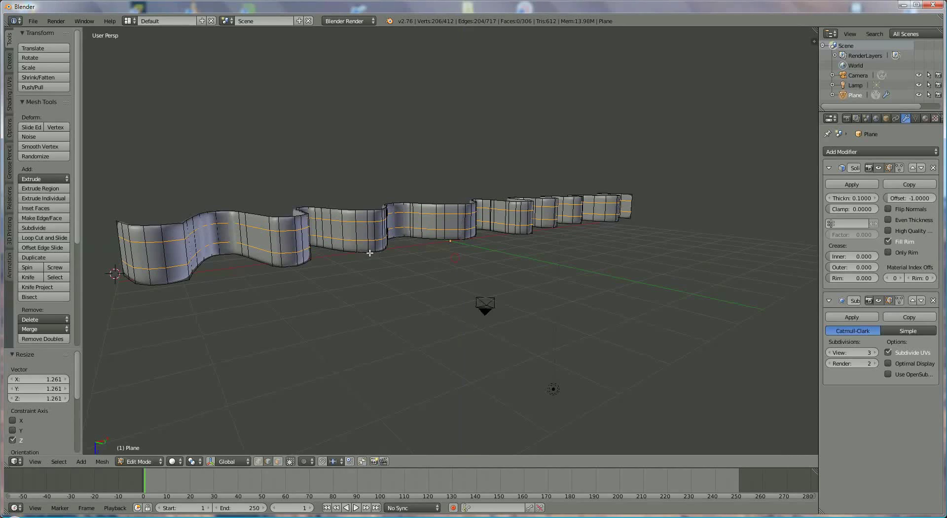
pyautogui.moveTo(371, 253); pyautogui.dragTo(385, 253, button='middle')
pyautogui.scroll(3, 385, 254)
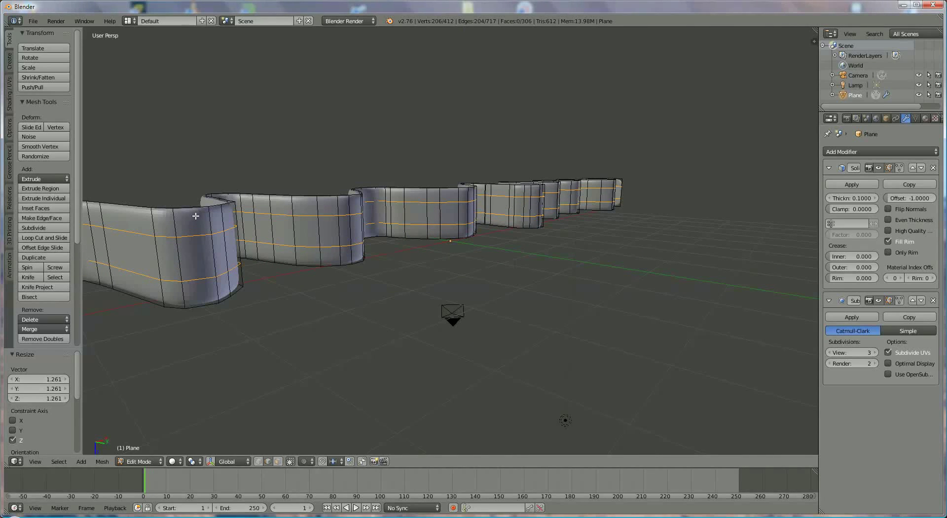
pyautogui.hotkey('ctrl', 'r')
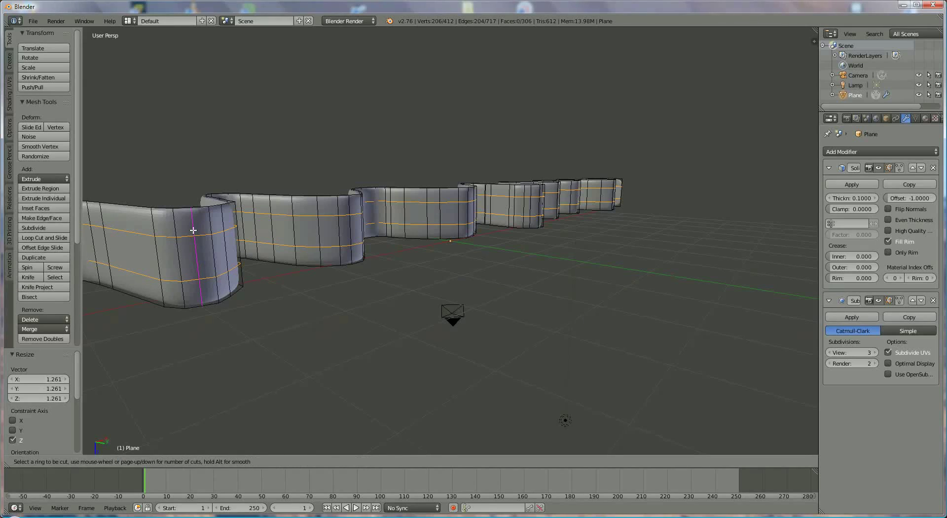
pyautogui.click(166, 223)
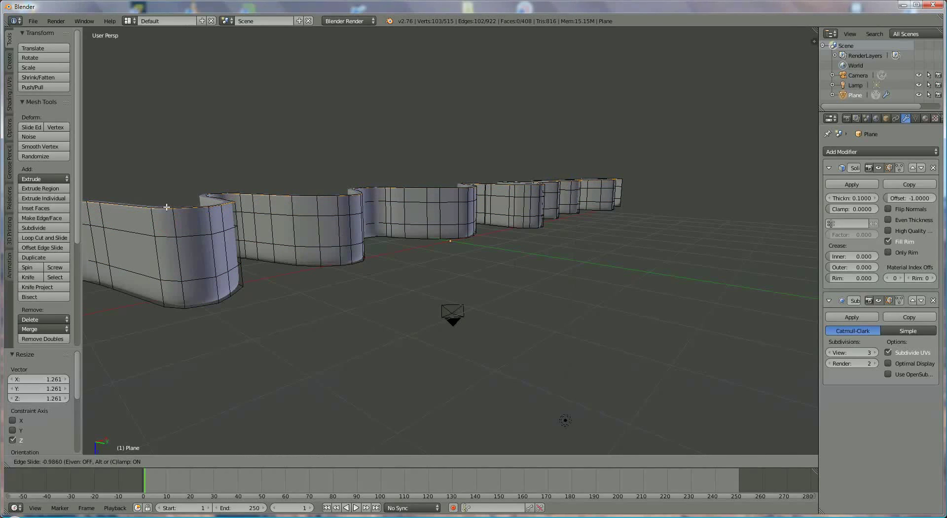
pyautogui.click(168, 225)
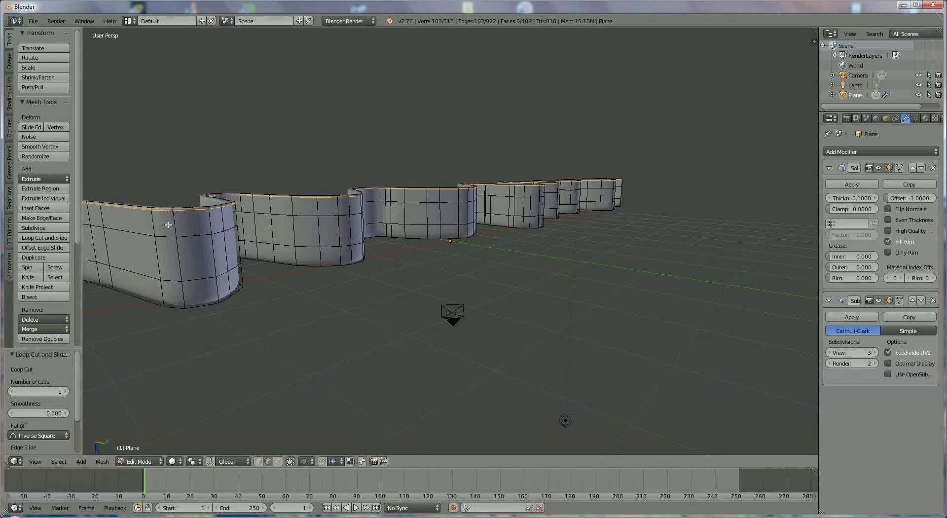
# - Add another horizontal edge loop close to the wall's base
pyautogui.hotkey('ctrl', 'r')
pyautogui.click(193, 292)
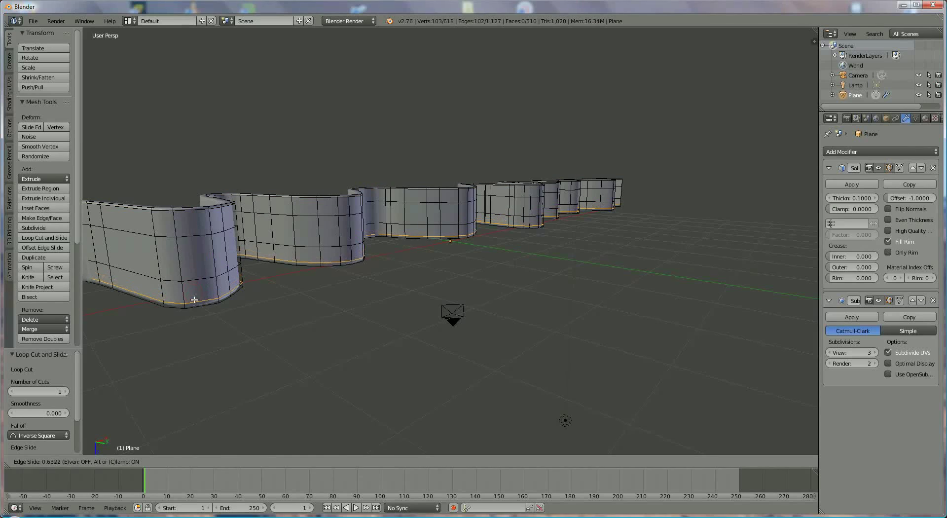
pyautogui.click(195, 302)
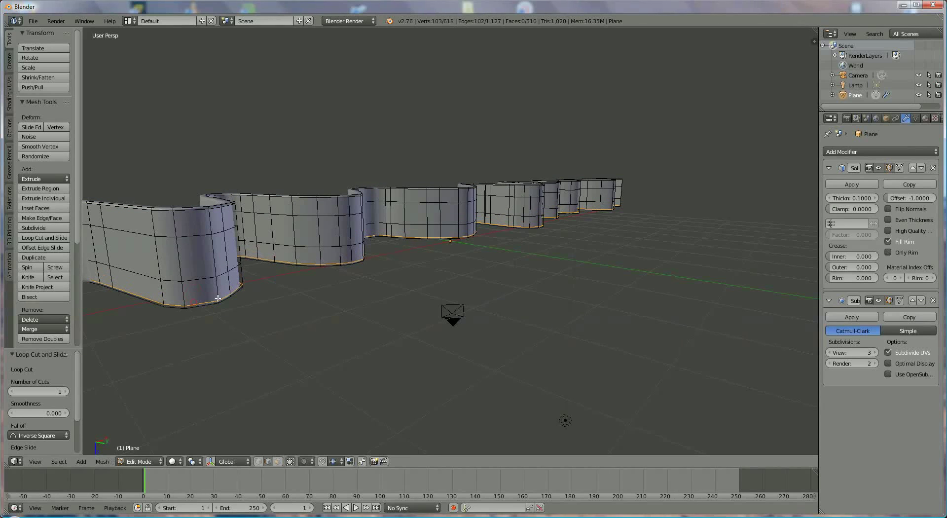
pyautogui.moveTo(388, 236)
pyautogui.mouseDown(button='middle')
pyautogui.moveTo(315, 227)
pyautogui.moveTo(298, 250)
pyautogui.mouseUp(button='middle')
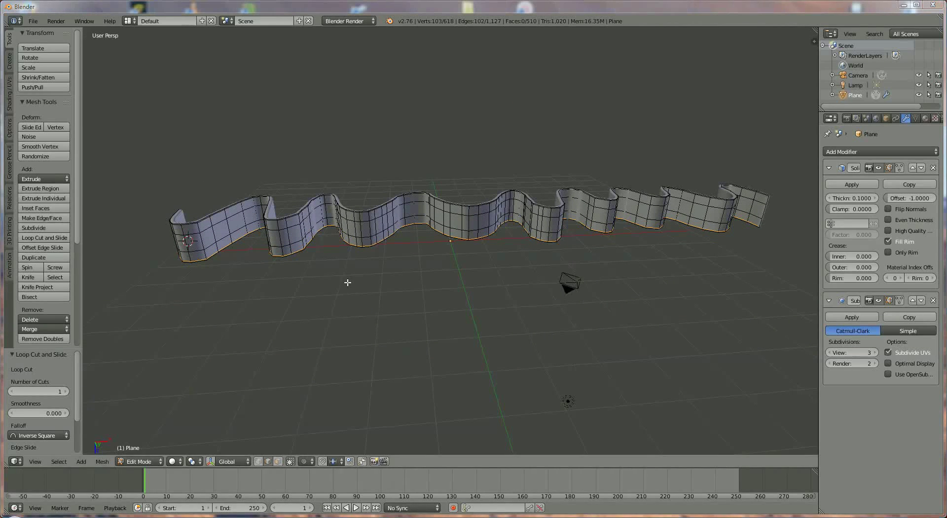
# - Return to Object Mode and add a plane, scaled up large, as the ground
pyautogui.click(138, 462)
pyautogui.click(143, 450)
pyautogui.click(81, 462)
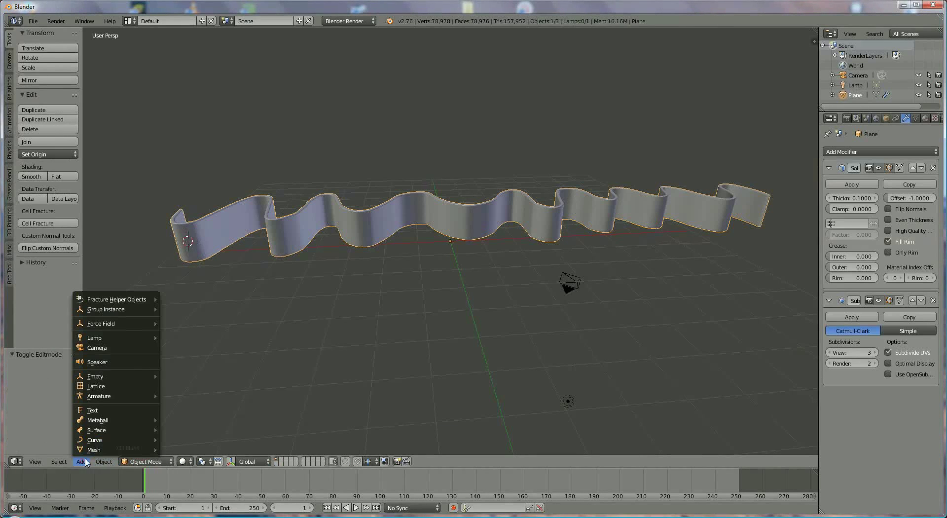
pyautogui.moveTo(95, 451)
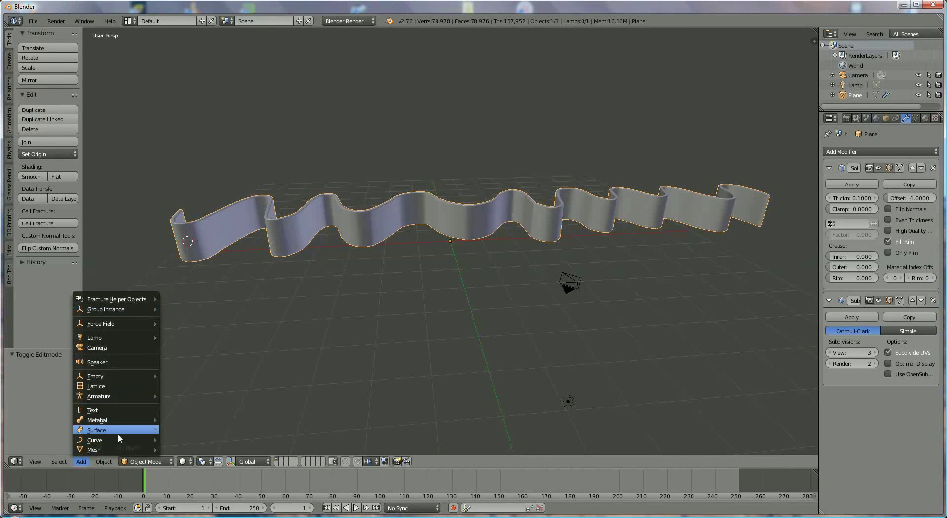
pyautogui.click(187, 227)
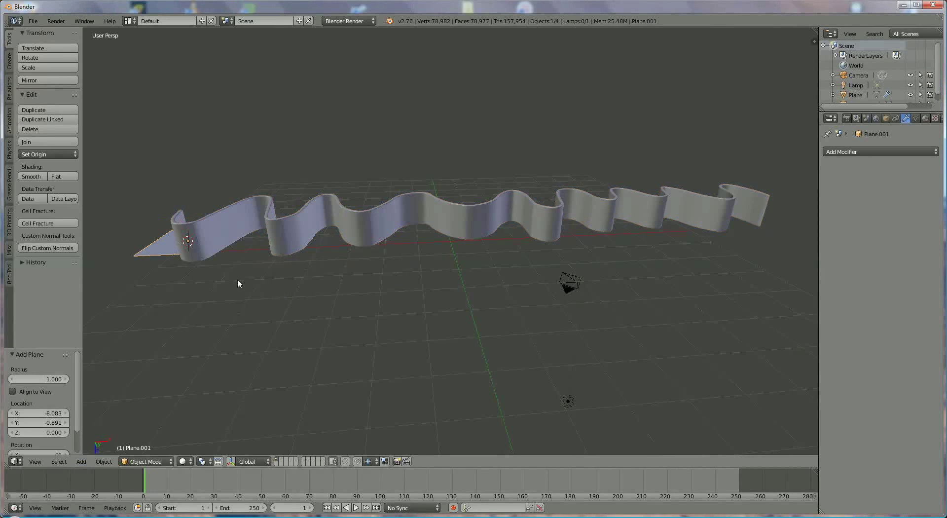
pyautogui.press('s')
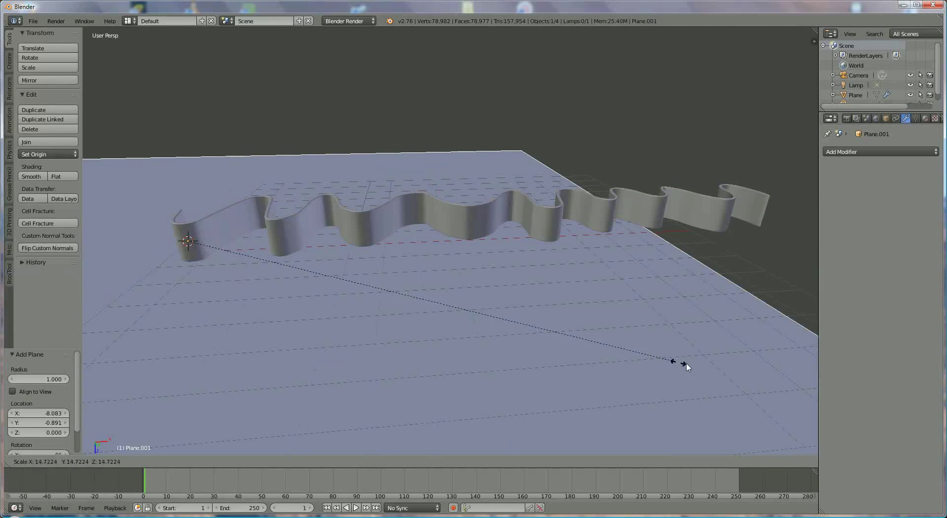
pyautogui.click(739, 367)
pyautogui.press('s')
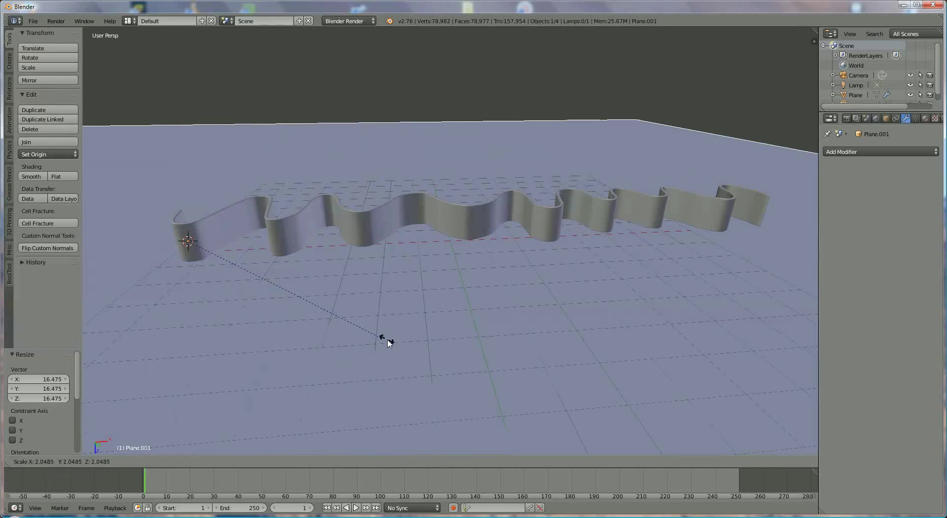
pyautogui.click(387, 343)
pyautogui.scroll(-8, 279, 328)
pyautogui.scroll(-3, 296, 327)
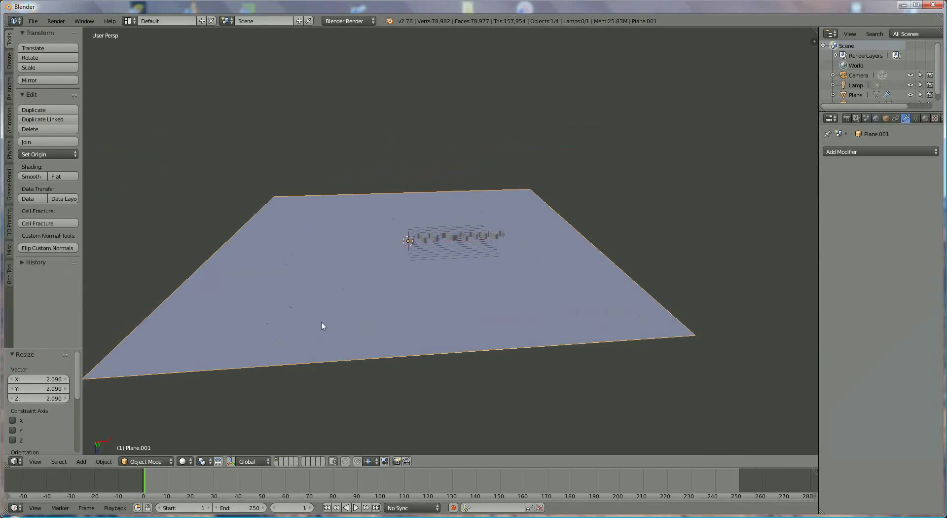
pyautogui.moveTo(321, 326); pyautogui.dragTo(323, 334, button='middle')
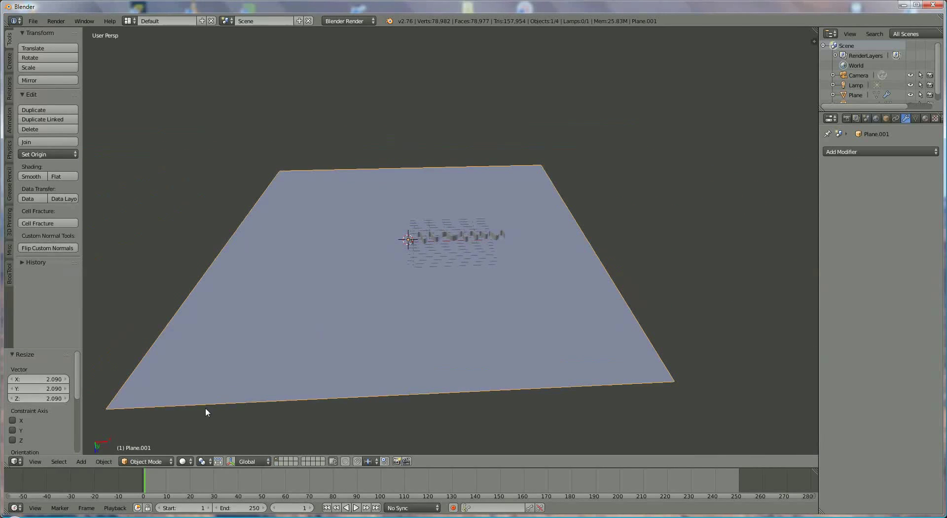
# - Move the ground plane under the wall, dropping it to Z -1.397 with the gizmo
pyautogui.click(230, 462)
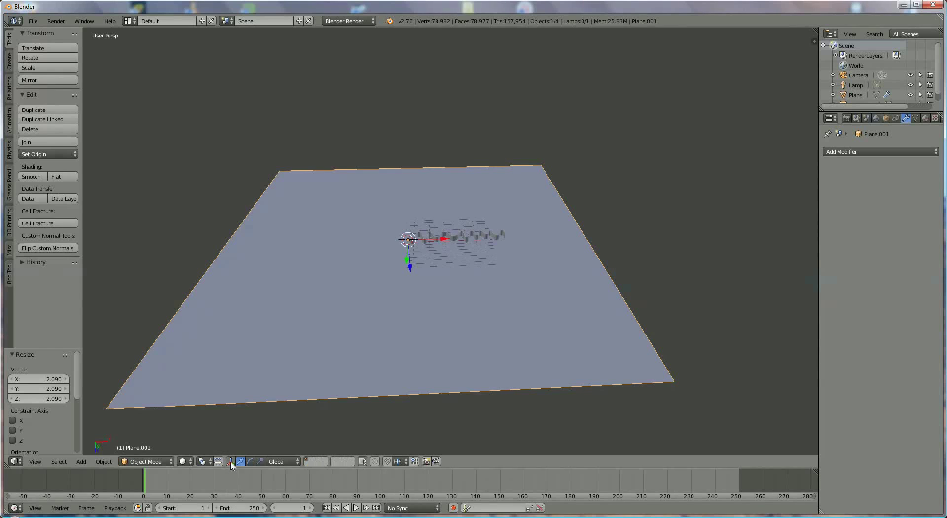
pyautogui.moveTo(444, 239); pyautogui.dragTo(488, 259)
pyautogui.scroll(5, 487, 259)
pyautogui.press('KP_4')
pyautogui.press('KP_4')
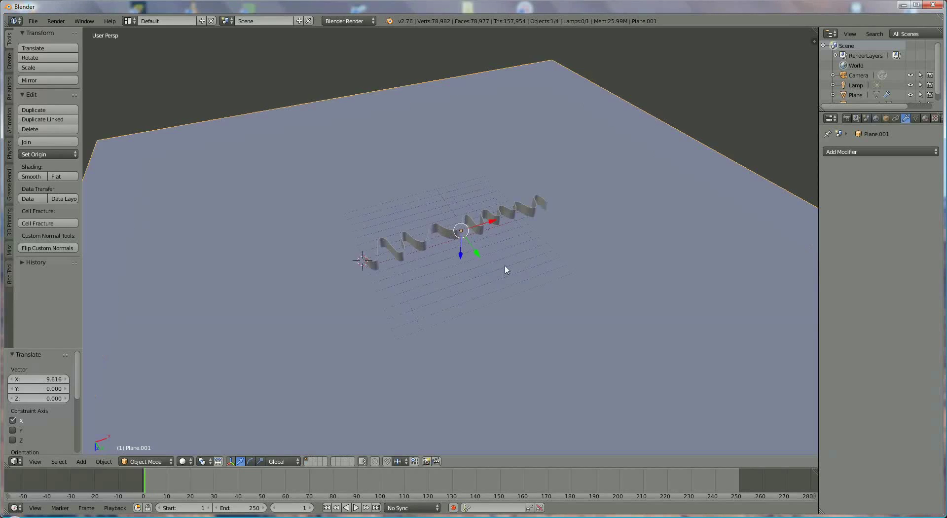
pyautogui.moveTo(488, 259); pyautogui.dragTo(397, 258, button='middle')
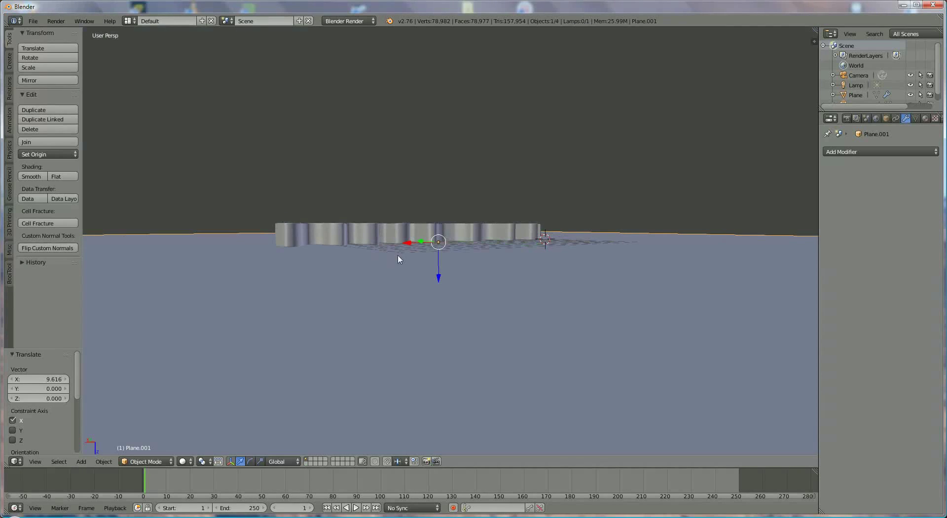
pyautogui.moveTo(438, 273)
pyautogui.mouseDown()
pyautogui.moveTo(437, 244)
pyautogui.moveTo(436, 258)
pyautogui.mouseUp()
pyautogui.moveTo(435, 258); pyautogui.dragTo(586, 277, button='middle')
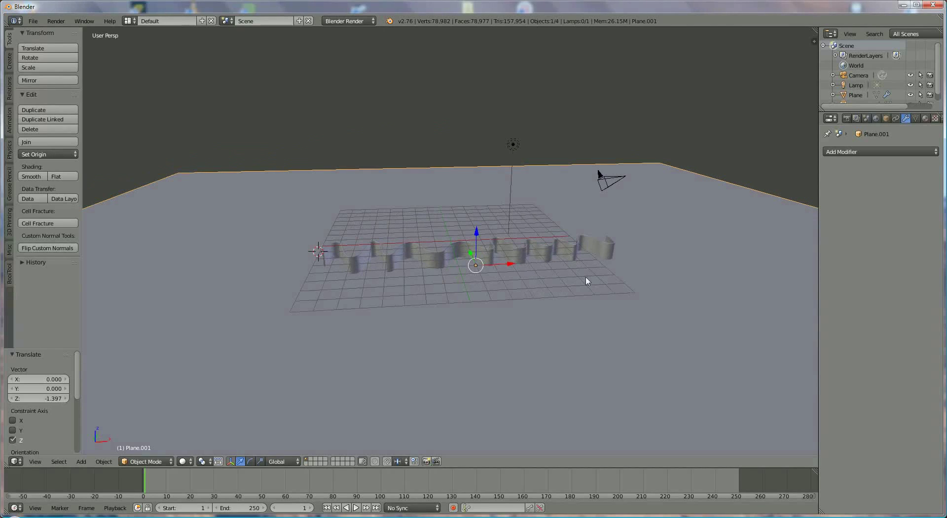
# - Give the ground a new tan material (R 0.8, G 0.604, B 0.26), intensity 1.000; select the lamp
pyautogui.click(926, 119)
pyautogui.click(871, 184)
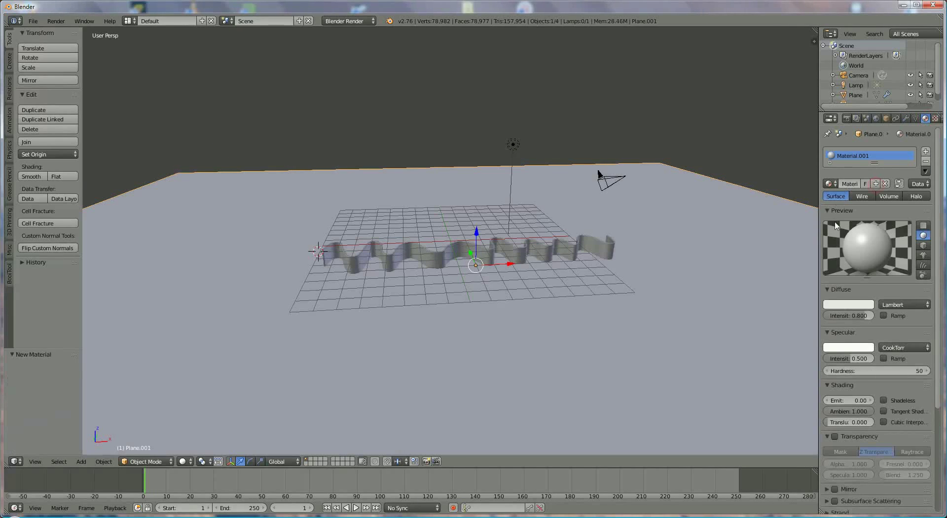
pyautogui.click(855, 305)
pyautogui.click(814, 219)
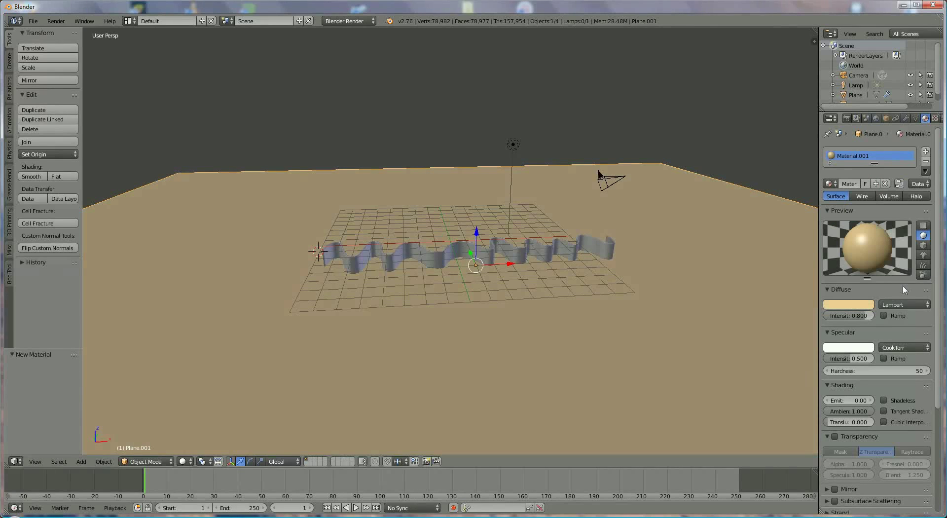
pyautogui.moveTo(856, 316); pyautogui.dragTo(896, 319)
pyautogui.moveTo(487, 190); pyautogui.dragTo(529, 147, button='middle')
pyautogui.rightClick(530, 143)
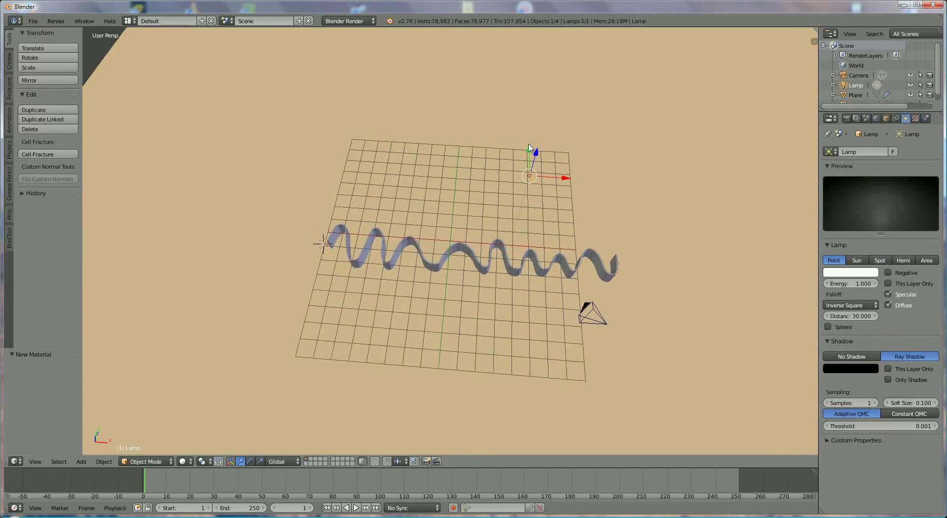
# - Move the lamp toward the wave and duplicate it, sliding Lamp.001 to Y -1.218
pyautogui.moveTo(529, 147); pyautogui.dragTo(627, 280)
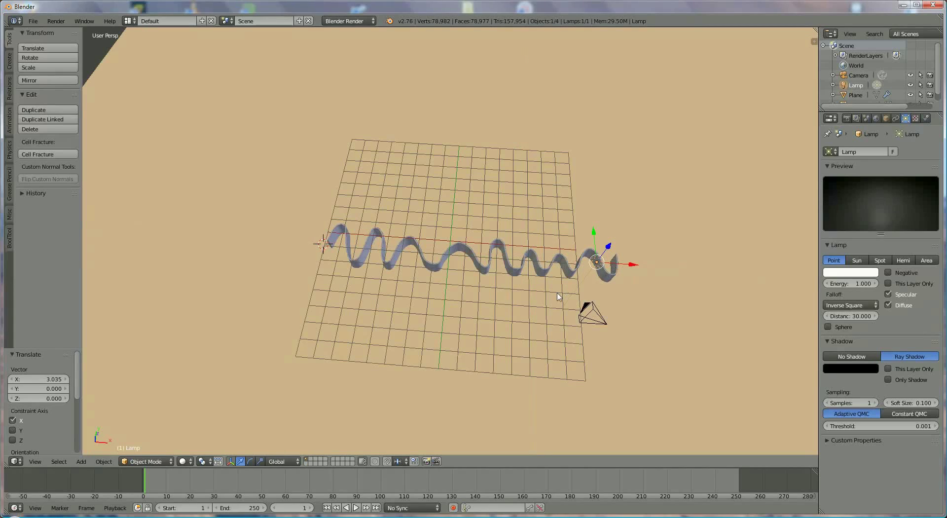
pyautogui.hotkey('shift', 'd')
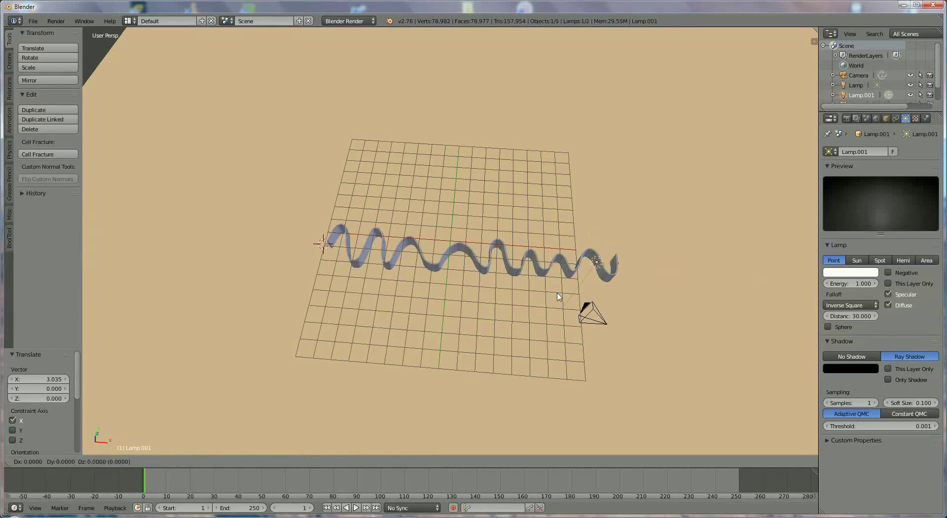
pyautogui.click(326, 264)
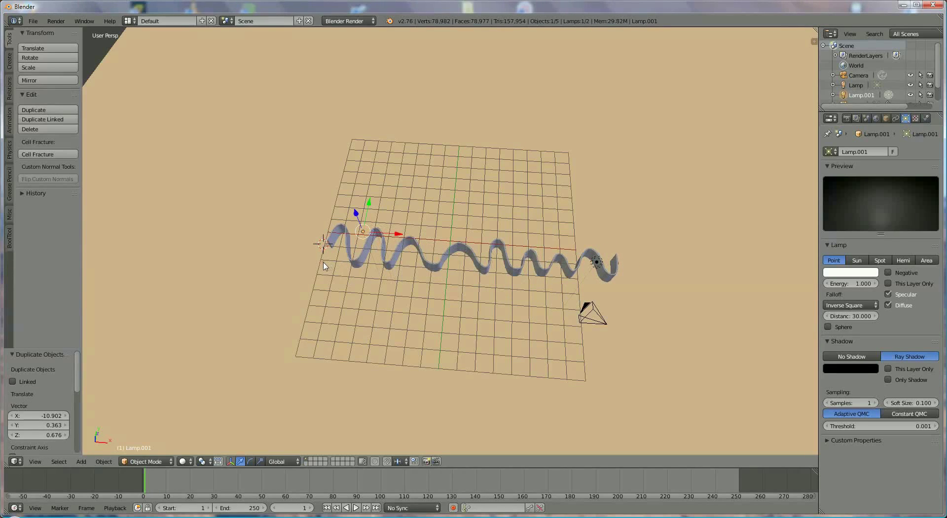
pyautogui.moveTo(369, 206); pyautogui.dragTo(364, 232)
# - Select the camera and look through it
pyautogui.moveTo(364, 232); pyautogui.dragTo(498, 218, button='middle')
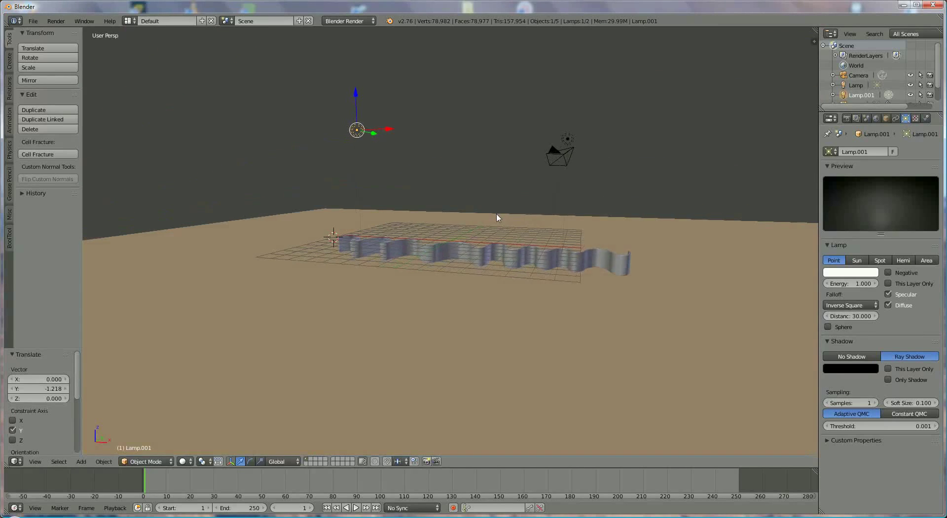
pyautogui.rightClick(572, 153)
pyautogui.press('KP_0')
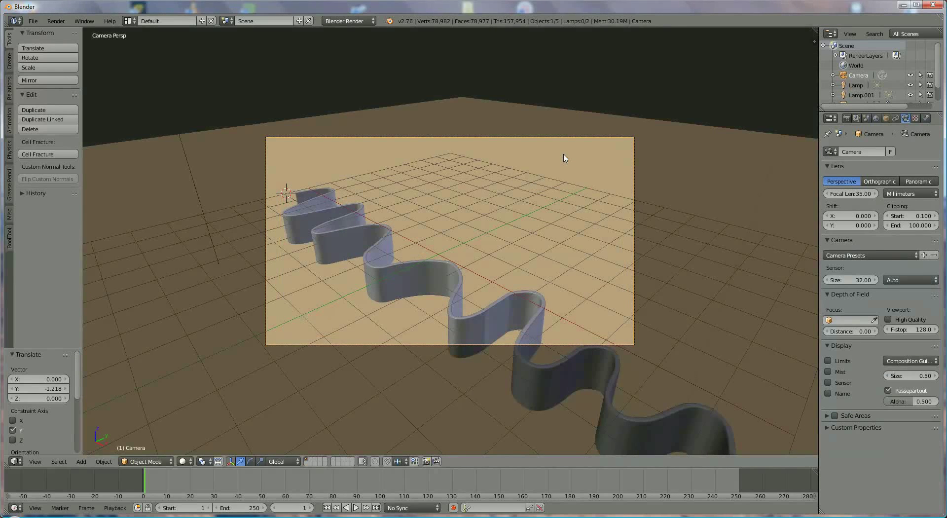
# - With Lock Camera to View, dolly, pan and tilt the camera to frame the ribbon, then unlock
pyautogui.press('n')
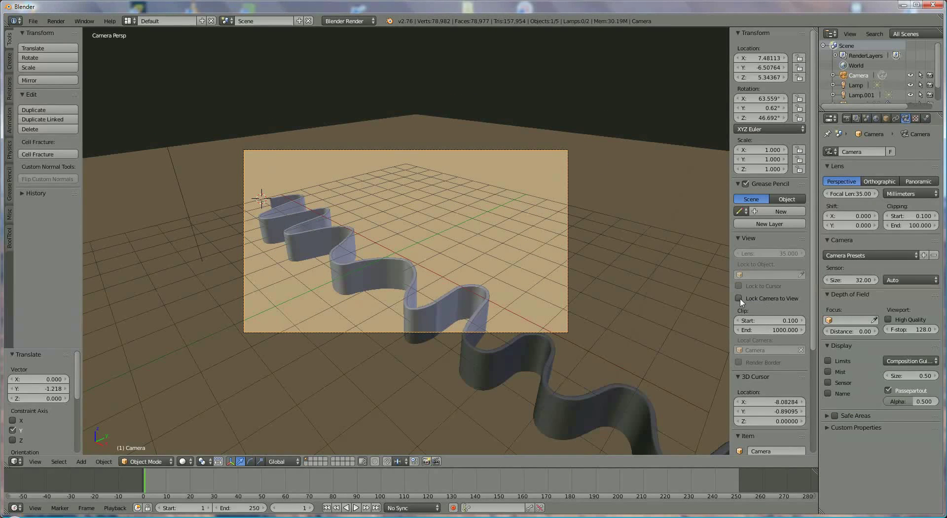
pyautogui.click(739, 299)
pyautogui.scroll(-2, 433, 283)
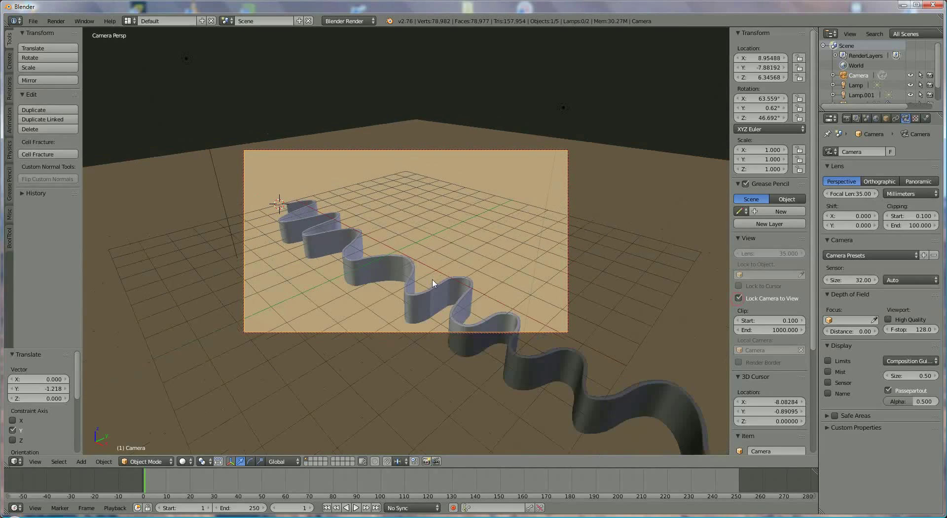
pyautogui.scroll(-3, 433, 284)
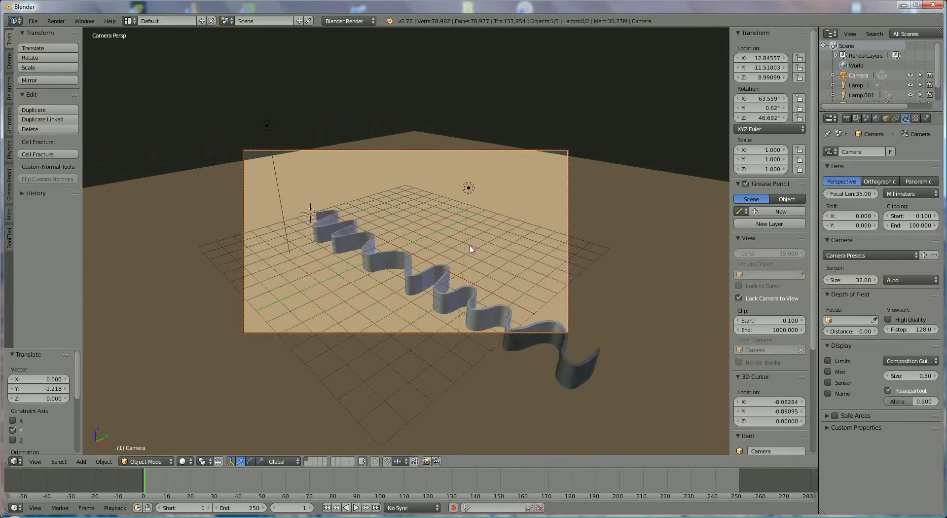
pyautogui.keyDown('shift'); pyautogui.moveTo(470, 249); pyautogui.dragTo(458, 222, button='middle'); pyautogui.keyUp('shift')
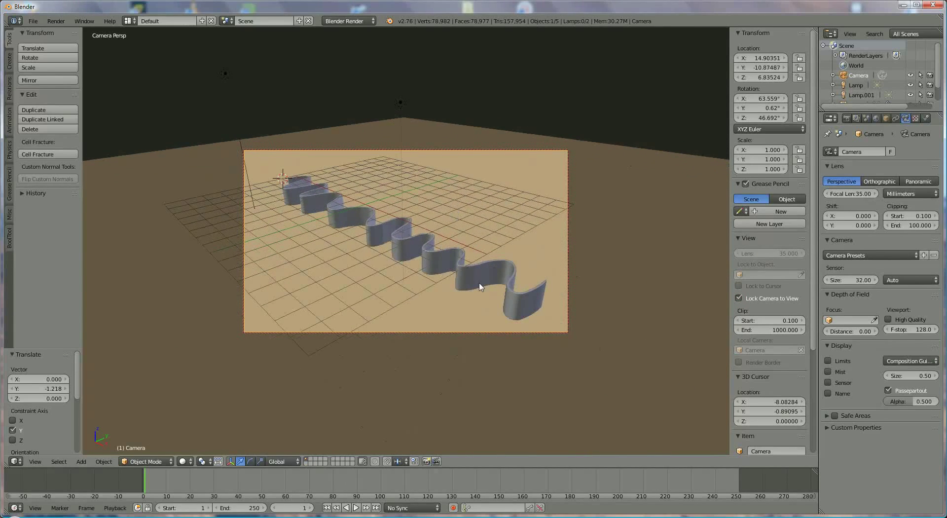
pyautogui.moveTo(481, 288); pyautogui.dragTo(475, 248, button='middle')
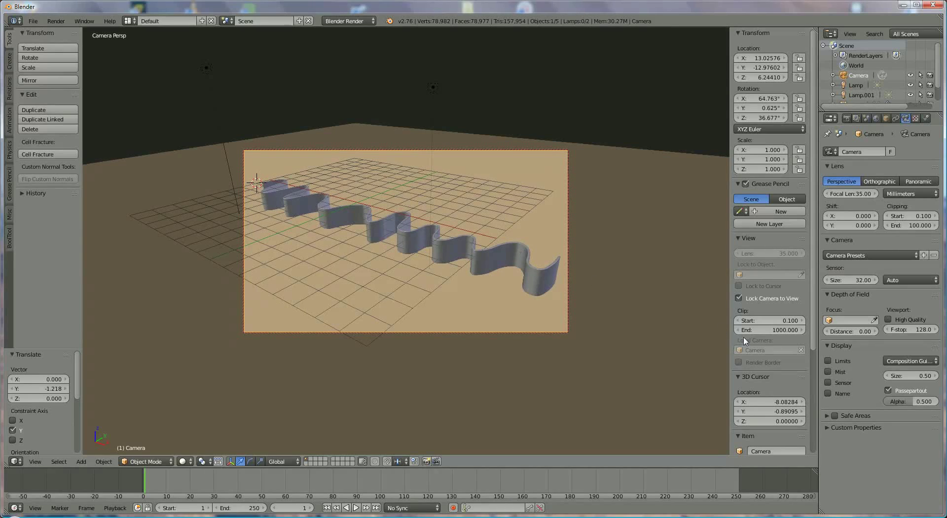
pyautogui.click(740, 299)
pyautogui.press('KP_1')
pyautogui.moveTo(439, 264); pyautogui.dragTo(471, 219, button='middle')
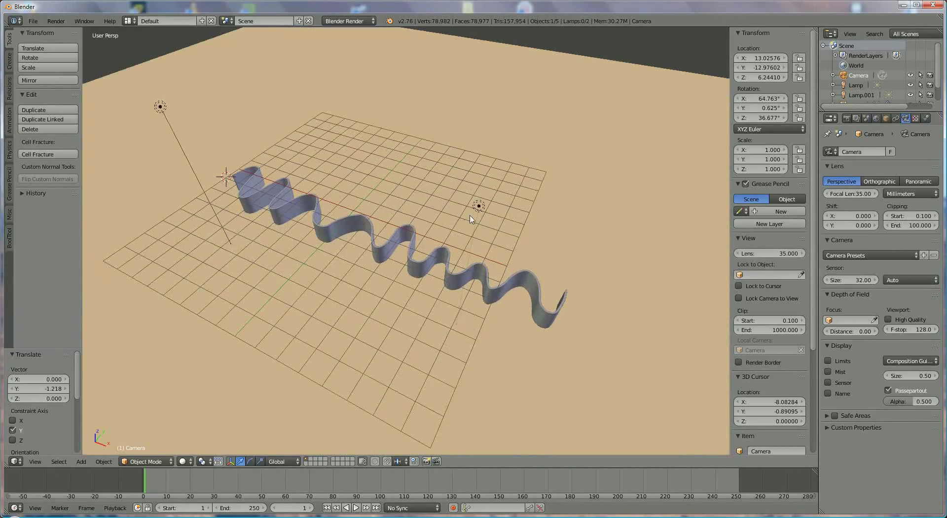
# - Lower the lamp by 1.489 on Z and shift it -0.268 along Y
pyautogui.rightClick(479, 207)
pyautogui.moveTo(474, 265); pyautogui.dragTo(485, 248, button='middle')
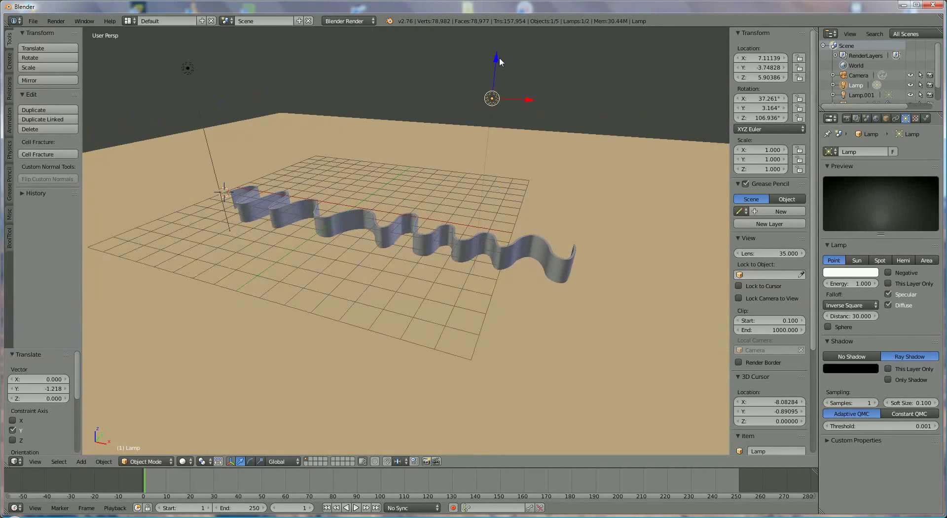
pyautogui.moveTo(496, 60); pyautogui.dragTo(485, 111)
pyautogui.moveTo(501, 180); pyautogui.dragTo(438, 245, button='middle')
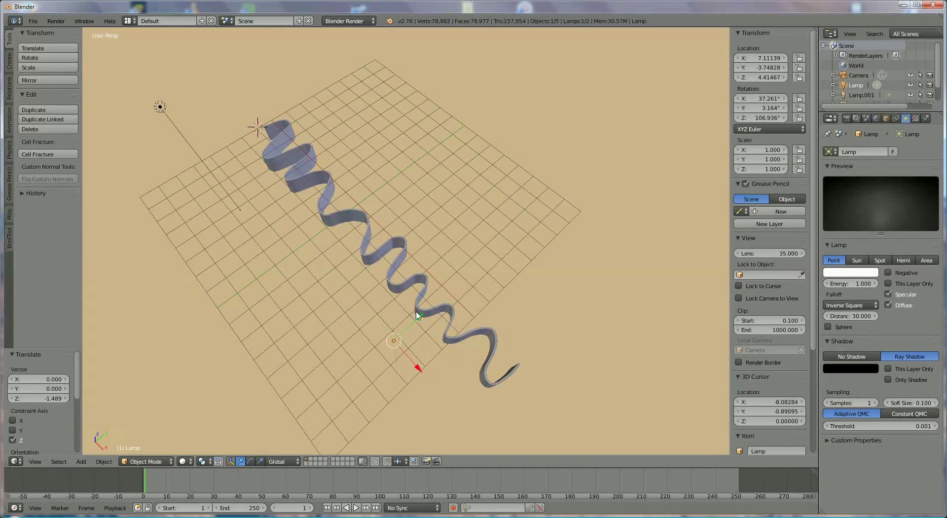
pyautogui.moveTo(417, 315); pyautogui.dragTo(413, 321)
pyautogui.moveTo(413, 322); pyautogui.dragTo(425, 184, button='middle')
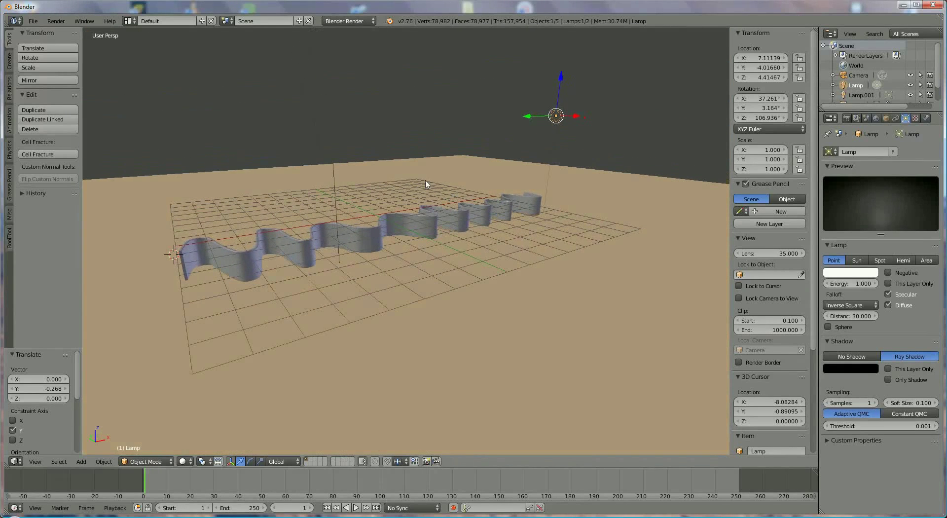
pyautogui.rightClick(239, 266)
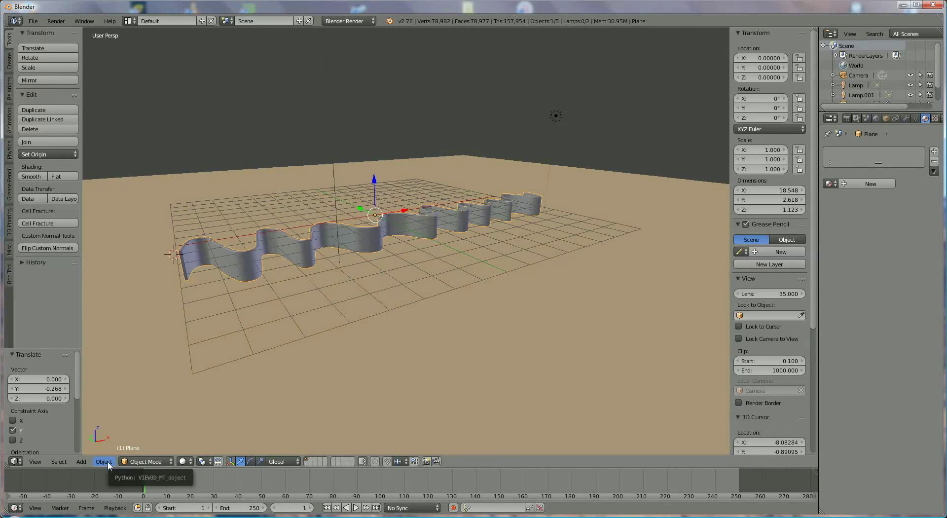
# - Switch the wavy ribbon into Edit Mode and zoom in close around its mesh
pyautogui.click(145, 461)
pyautogui.click(175, 444)
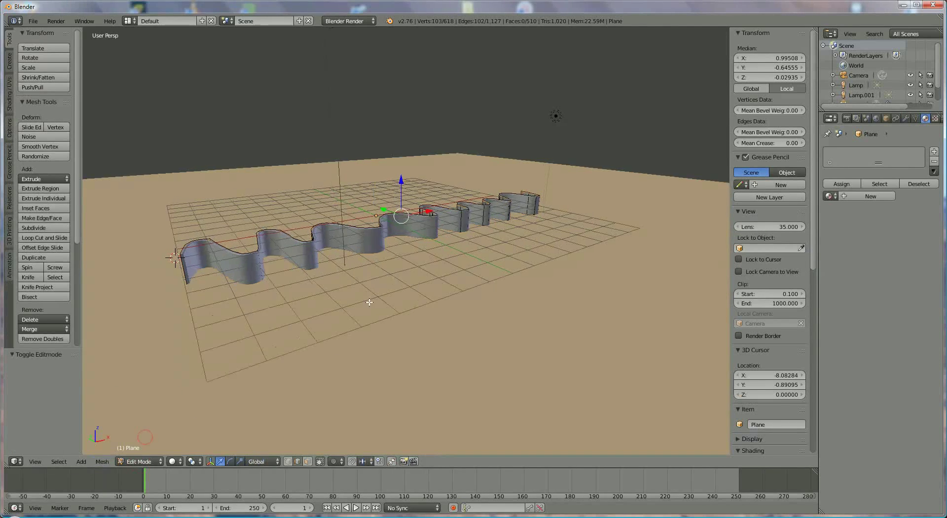
pyautogui.moveTo(370, 302)
pyautogui.mouseDown(button='middle')
pyautogui.moveTo(452, 297)
pyautogui.moveTo(293, 260)
pyautogui.moveTo(414, 256)
pyautogui.moveTo(206, 220)
pyautogui.moveTo(436, 217)
pyautogui.moveTo(366, 233)
pyautogui.moveTo(343, 263)
pyautogui.mouseUp(button='middle')
pyautogui.scroll(4, 293, 260)
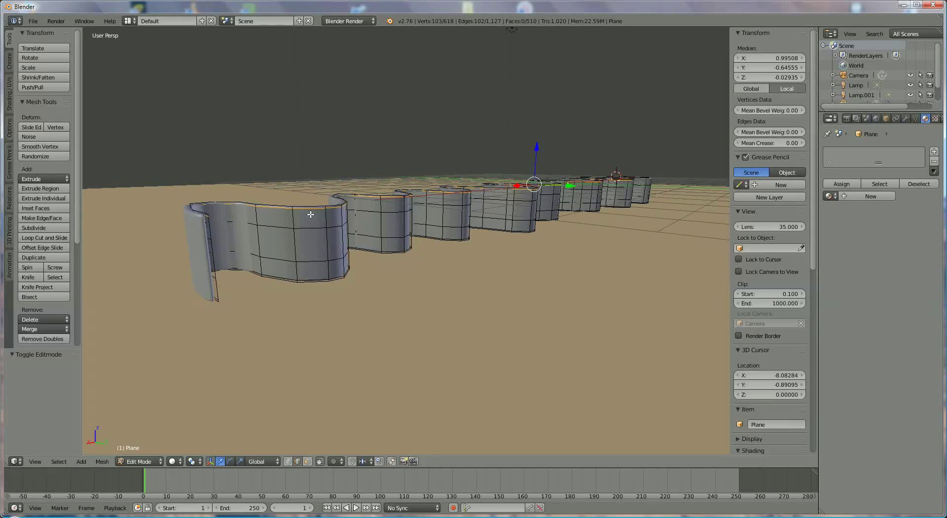
pyautogui.moveTo(326, 243); pyautogui.dragTo(328, 269, button='middle')
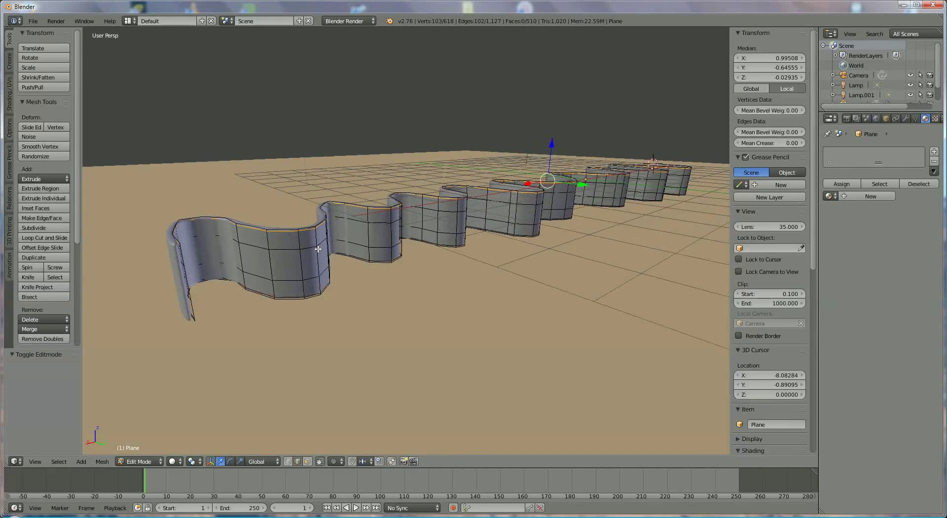
# - Create a new ribbon material named 'red' with a red diffuse colour at intensity 1.000
pyautogui.click(870, 196)
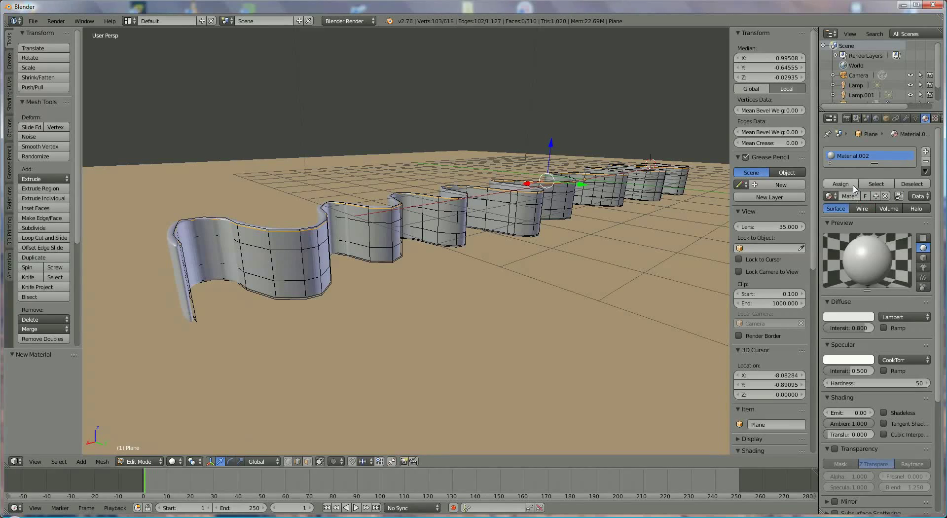
pyautogui.click(849, 195)
pyautogui.write('red')
pyautogui.press('Return')
pyautogui.click(860, 316)
pyautogui.click(822, 257)
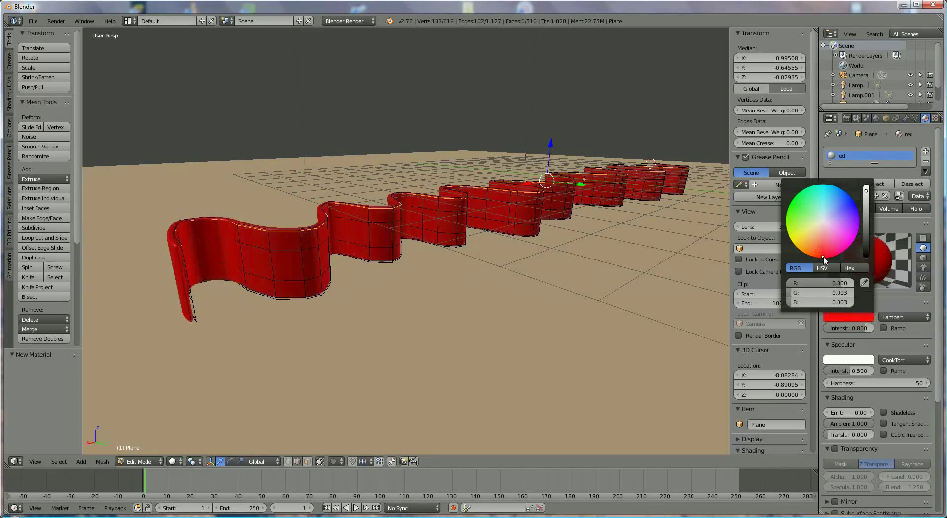
pyautogui.moveTo(823, 257); pyautogui.dragTo(826, 257)
pyautogui.moveTo(853, 329); pyautogui.dragTo(888, 331)
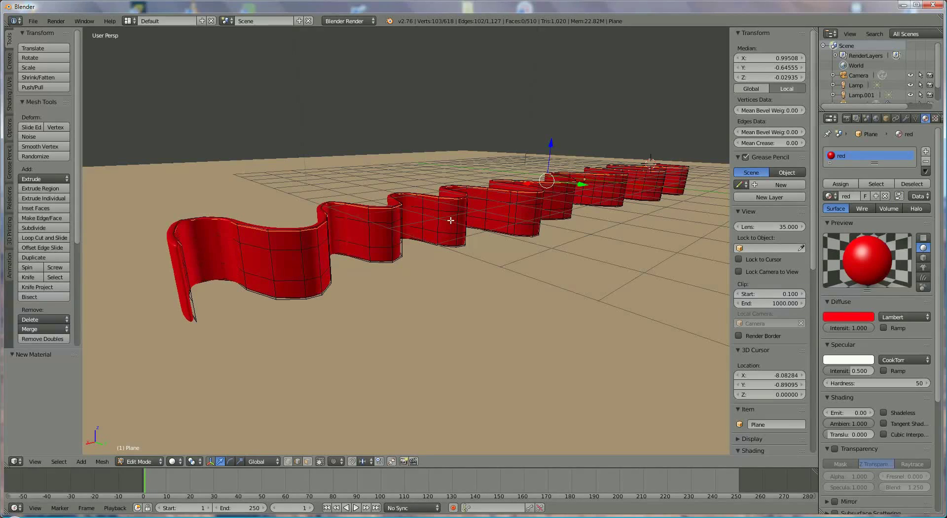
# - Add a second material slot with a new 'blue' material, blue diffuse at intensity 1.000
pyautogui.click(925, 152)
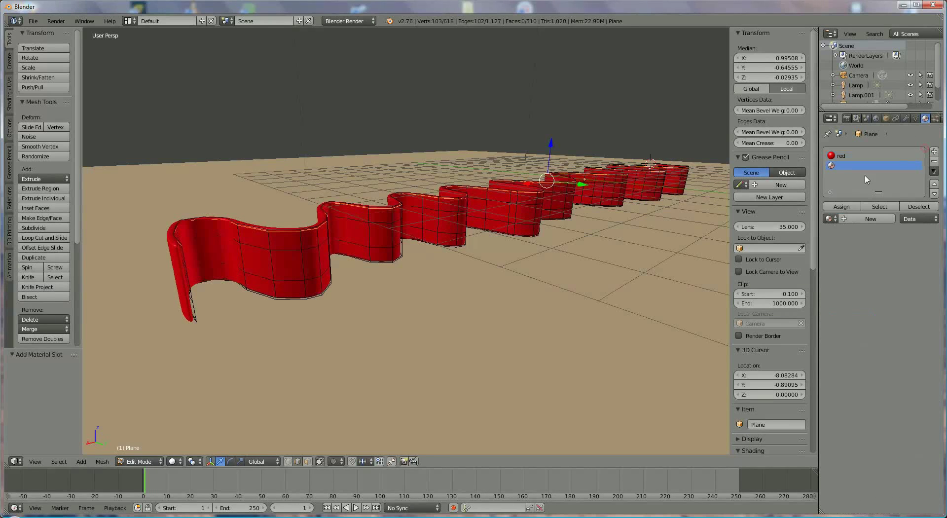
pyautogui.click(854, 219)
pyautogui.click(849, 220)
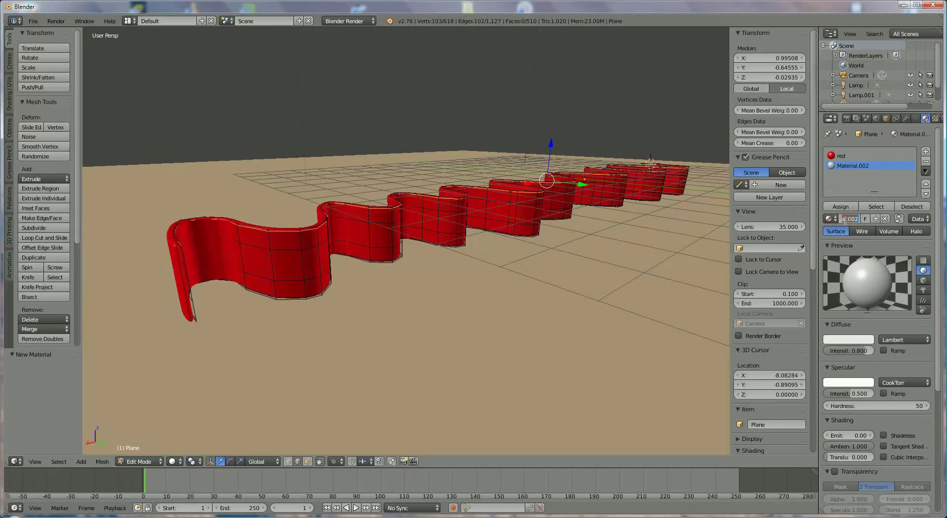
pyautogui.press('BackSpace')
pyautogui.write('blue')
pyautogui.press('Return')
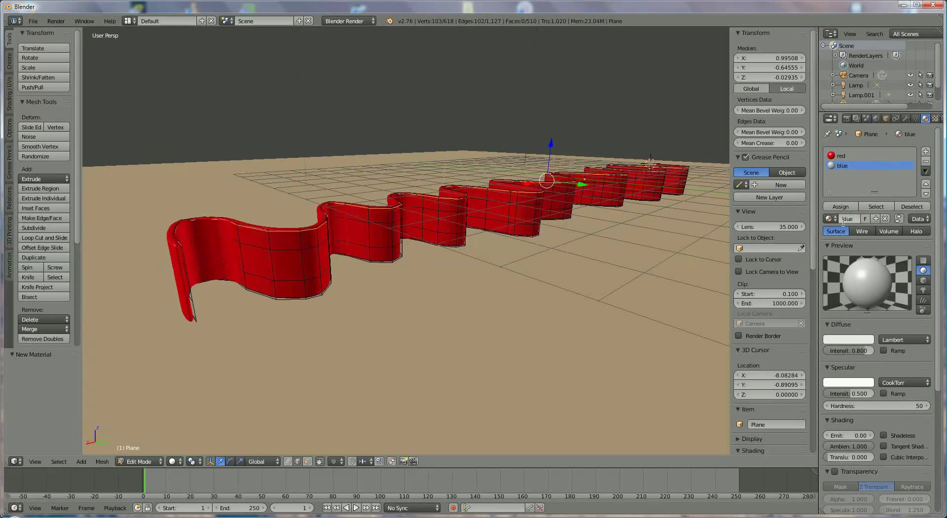
pyautogui.click(849, 341)
pyautogui.click(854, 223)
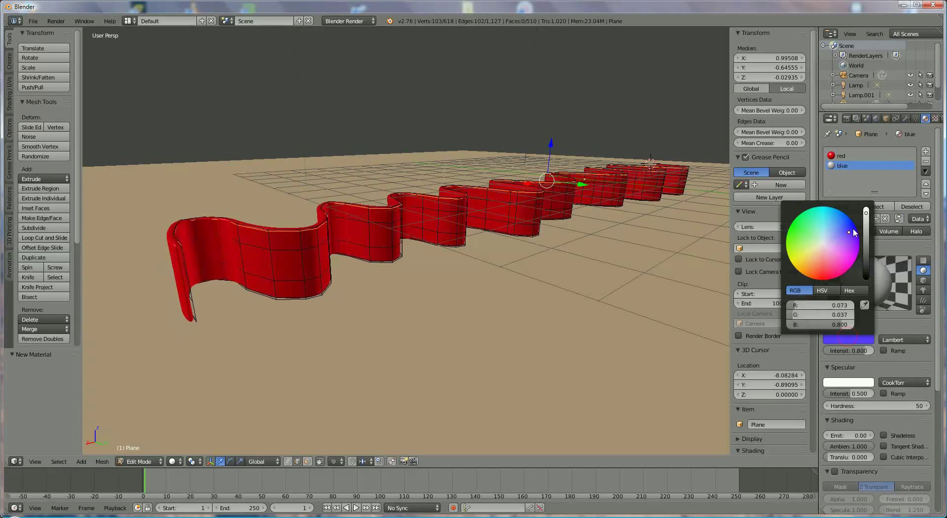
pyautogui.moveTo(869, 350); pyautogui.dragTo(886, 351)
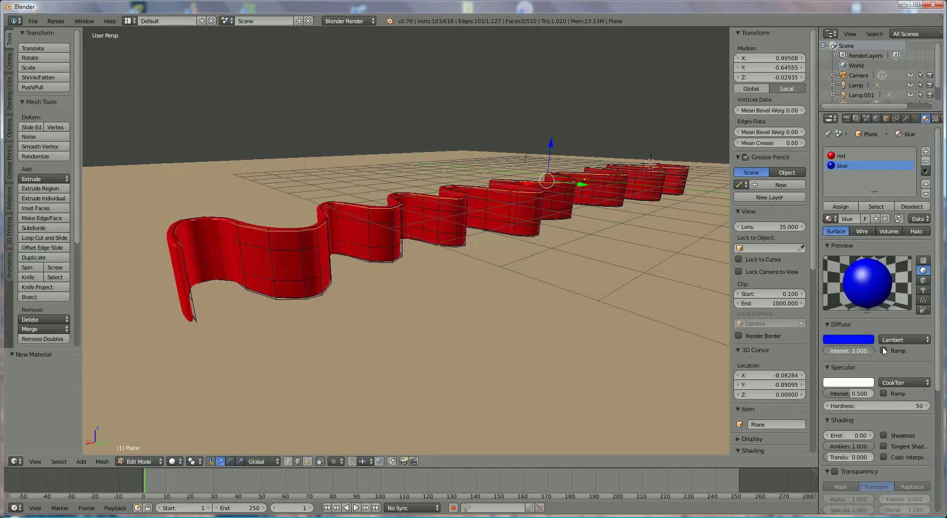
pyautogui.moveTo(358, 244); pyautogui.dragTo(356, 228, button='middle')
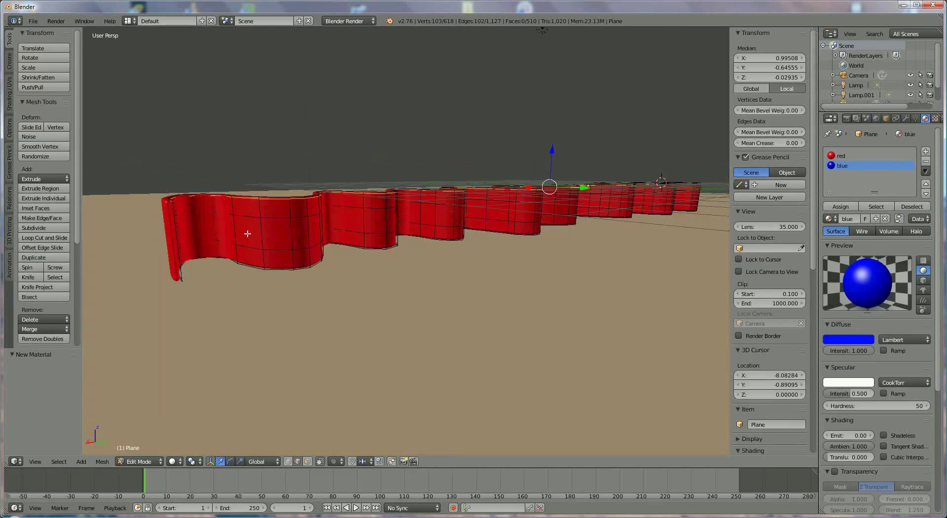
# - In face select mode, select the top and bottom face loops and assign them the blue material
pyautogui.click(307, 461)
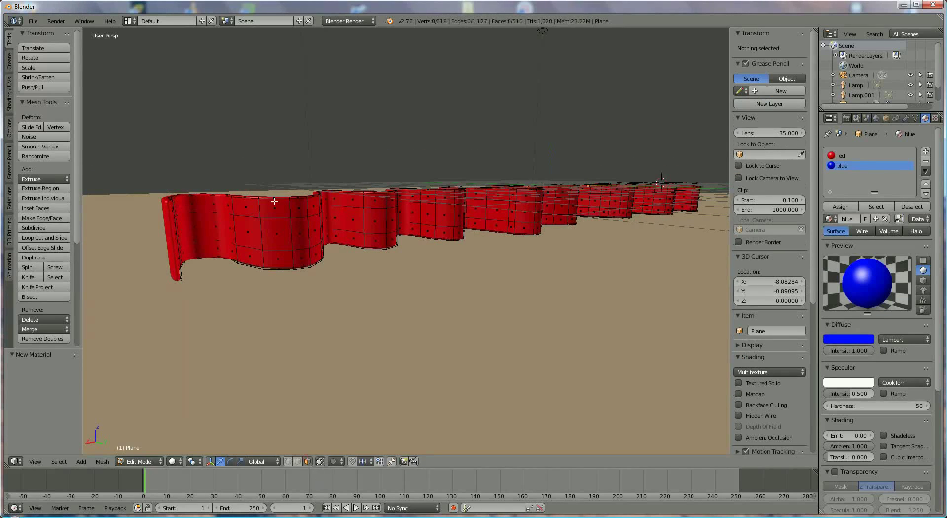
pyautogui.rightClick(253, 210)
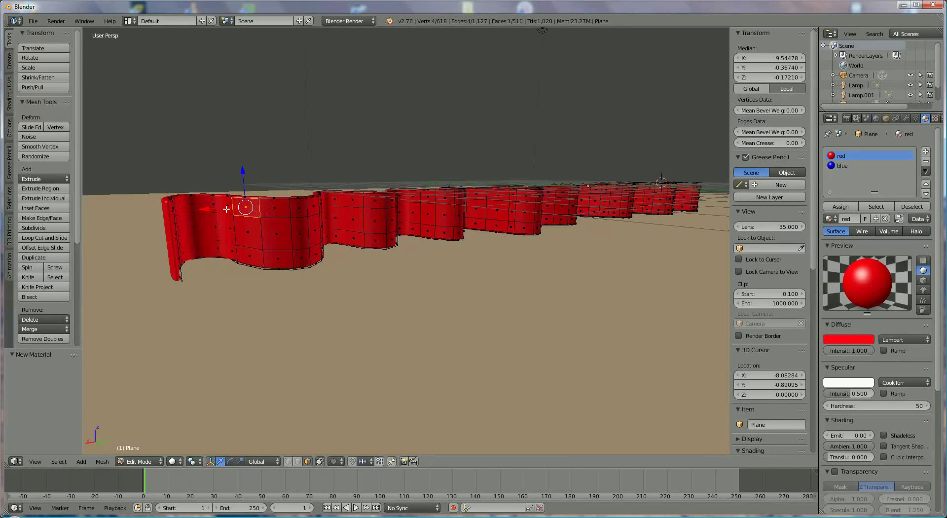
pyautogui.keyDown('alt'); pyautogui.rightClick(291, 210); pyautogui.keyUp('alt')
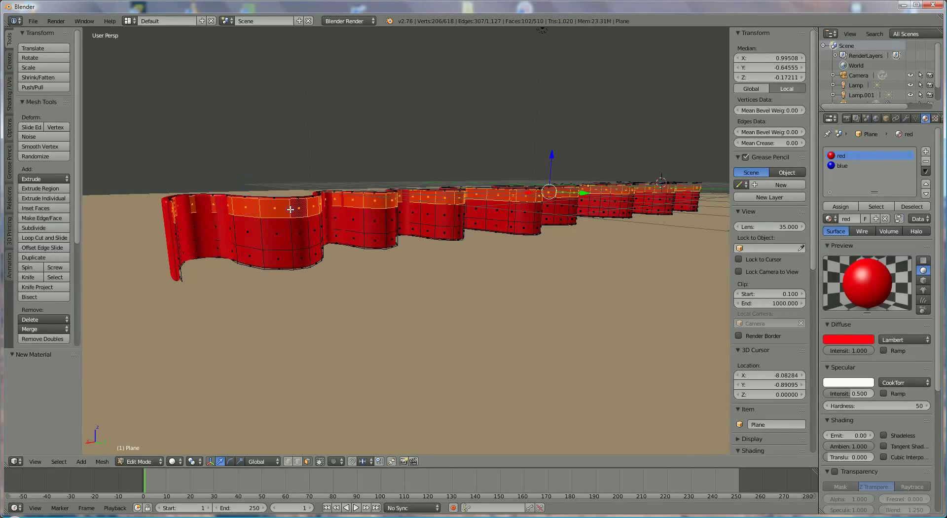
pyautogui.keyDown('alt'); pyautogui.keyDown('shift'); pyautogui.rightClick(293, 259); pyautogui.keyUp('shift'); pyautogui.keyUp('alt')
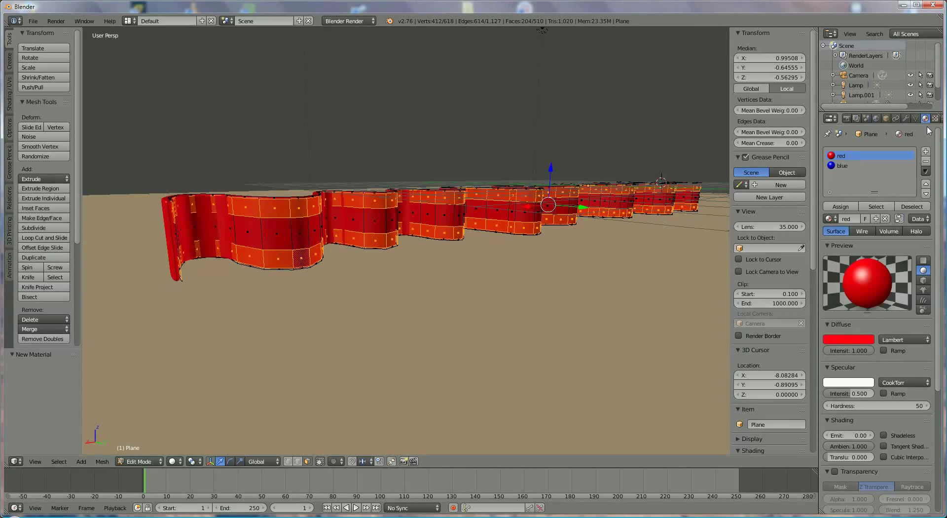
pyautogui.click(834, 167)
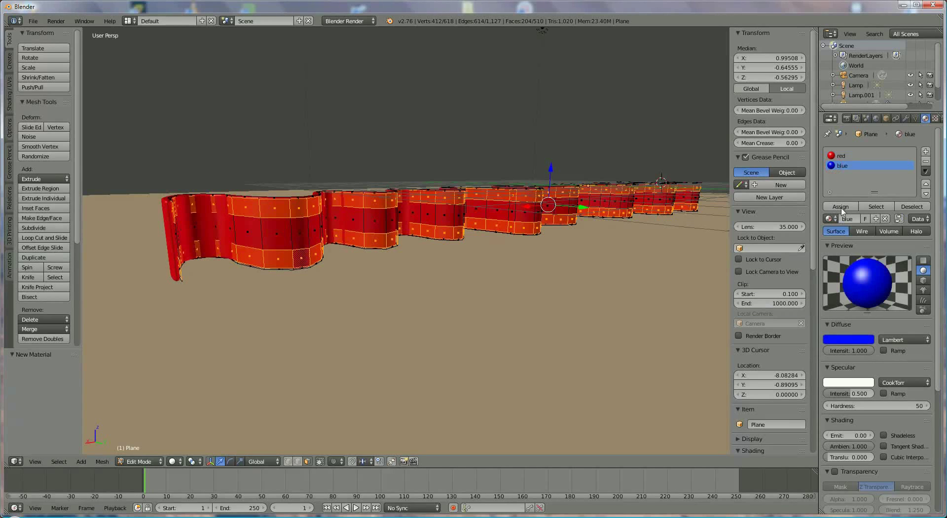
pyautogui.click(841, 206)
pyautogui.moveTo(571, 264); pyautogui.dragTo(331, 165, button='middle')
pyautogui.scroll(3, 415, 262)
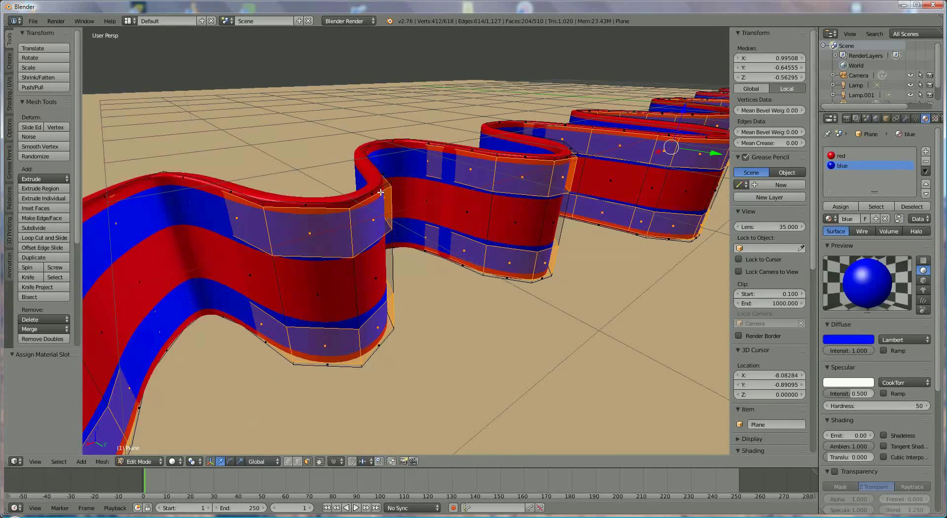
# - Rename the first material to 'blue' and change its diffuse colour to blue
pyautogui.moveTo(376, 198); pyautogui.dragTo(373, 162, button='middle')
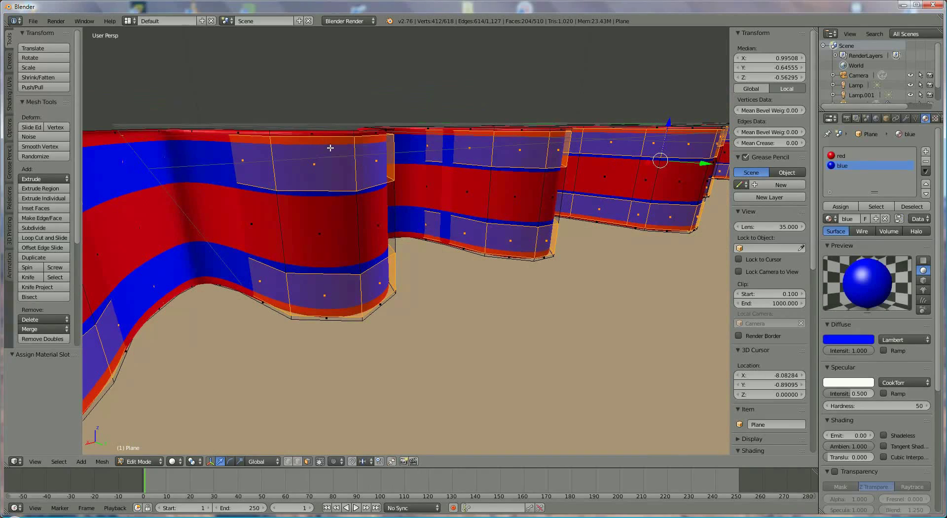
pyautogui.click(837, 157)
pyautogui.click(848, 220)
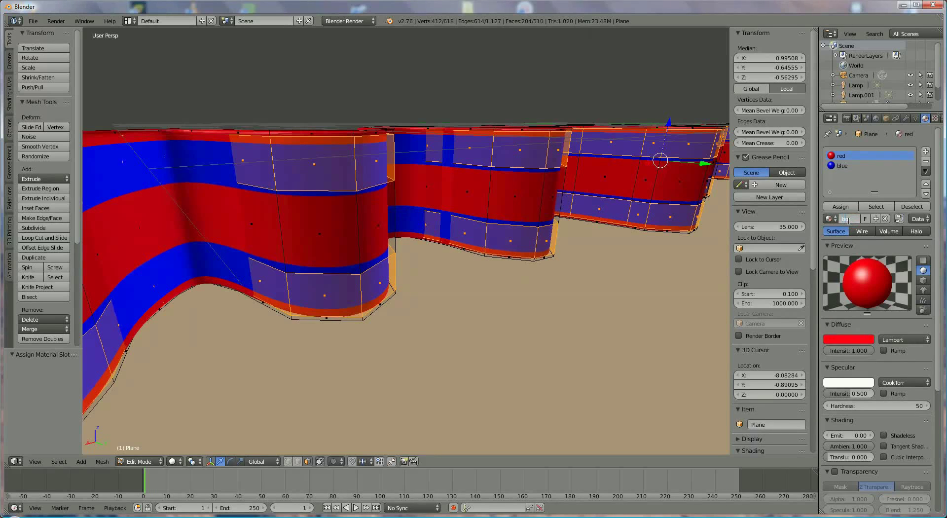
pyautogui.press('Return')
pyautogui.click(868, 337)
pyautogui.click(853, 220)
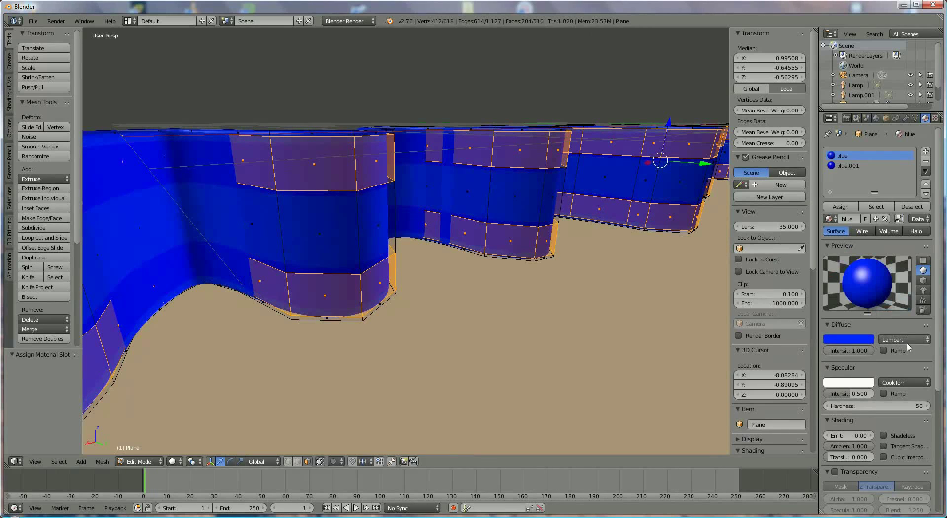
# - Rename the second material 'blue.001' to 'red' and give it a red diffuse colour
pyautogui.click(847, 167)
pyautogui.doubleClick(847, 168)
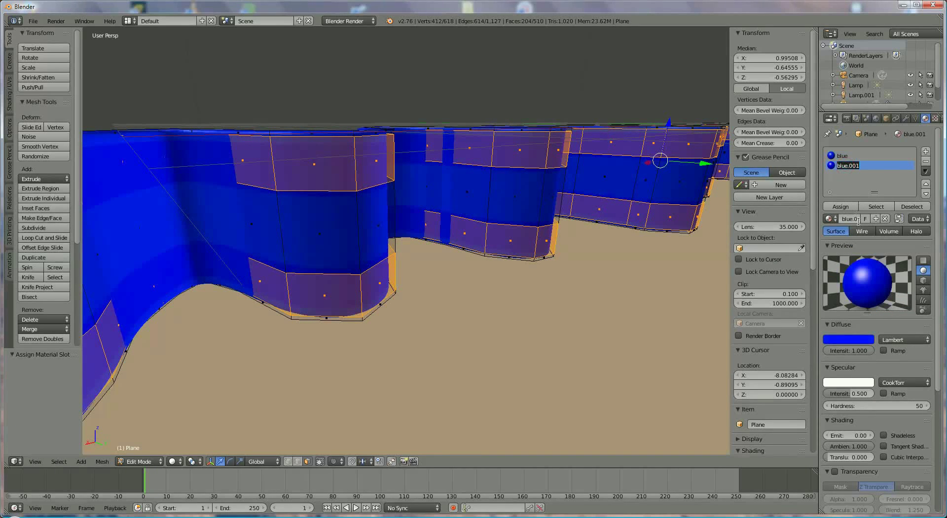
pyautogui.click(858, 220)
pyautogui.click(857, 218)
pyautogui.press('BackSpace')
pyautogui.press('Return')
pyautogui.click(851, 339)
pyautogui.click(826, 277)
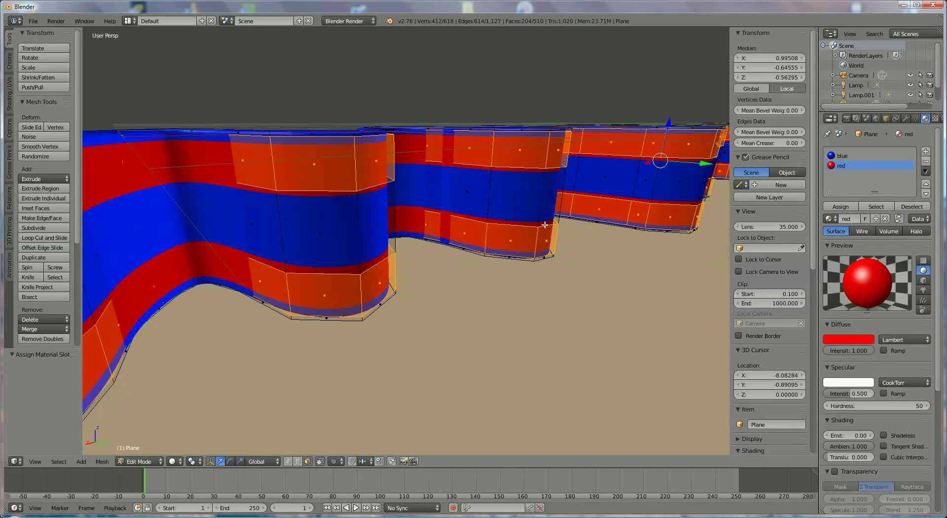
pyautogui.click(842, 156)
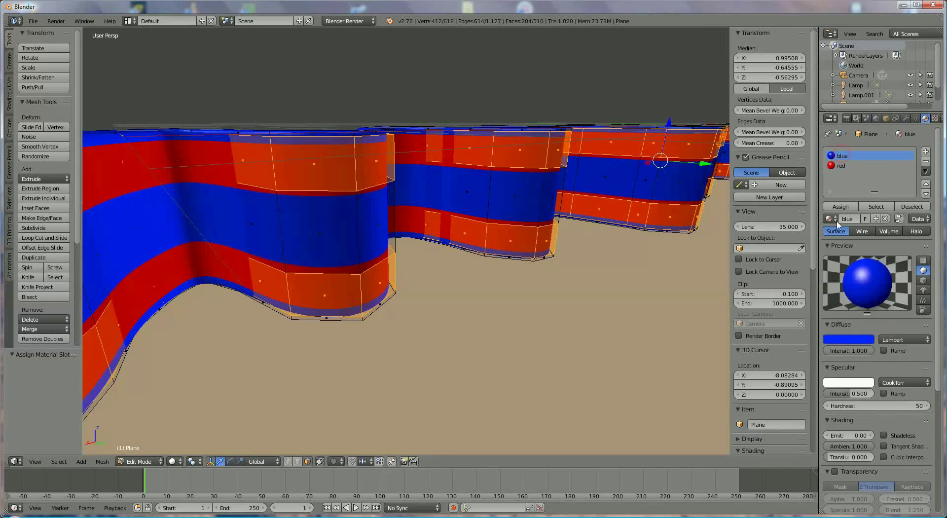
# - Reassign blue to the selected faces, then assign the red material to the middle face loop
pyautogui.click(840, 207)
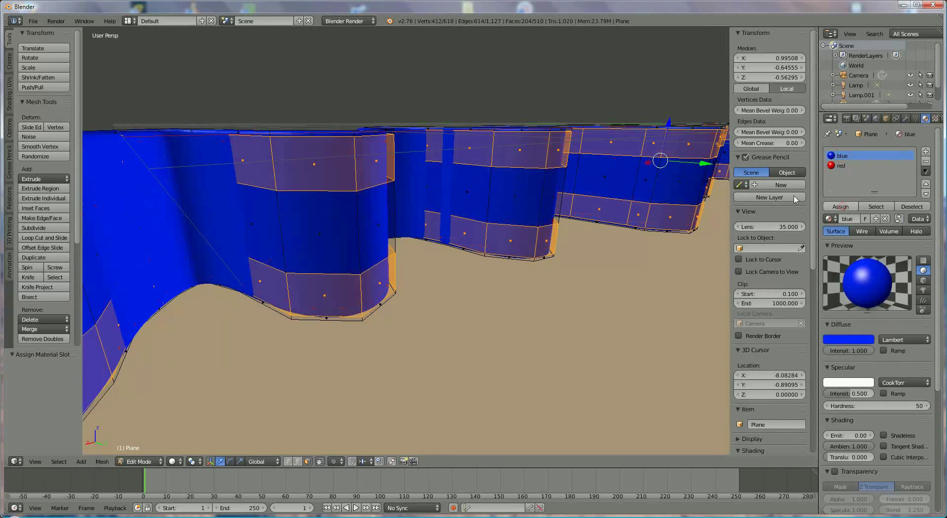
pyautogui.rightClick(312, 222)
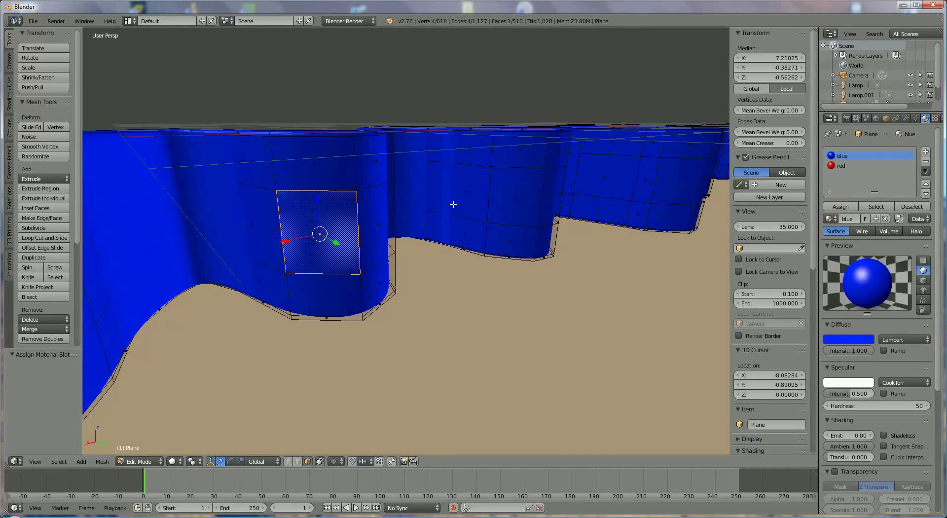
pyautogui.keyDown('alt'); pyautogui.rightClick(491, 185); pyautogui.keyUp('alt')
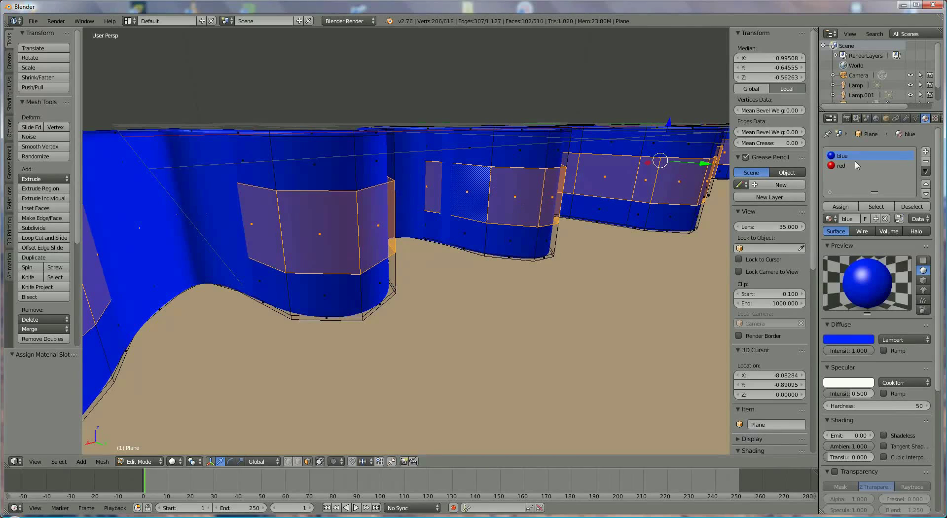
pyautogui.click(842, 165)
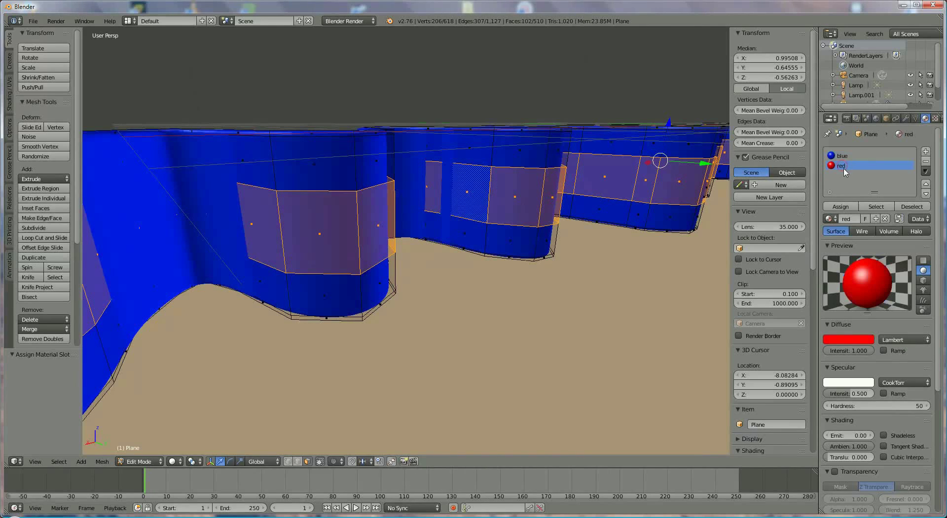
pyautogui.click(841, 207)
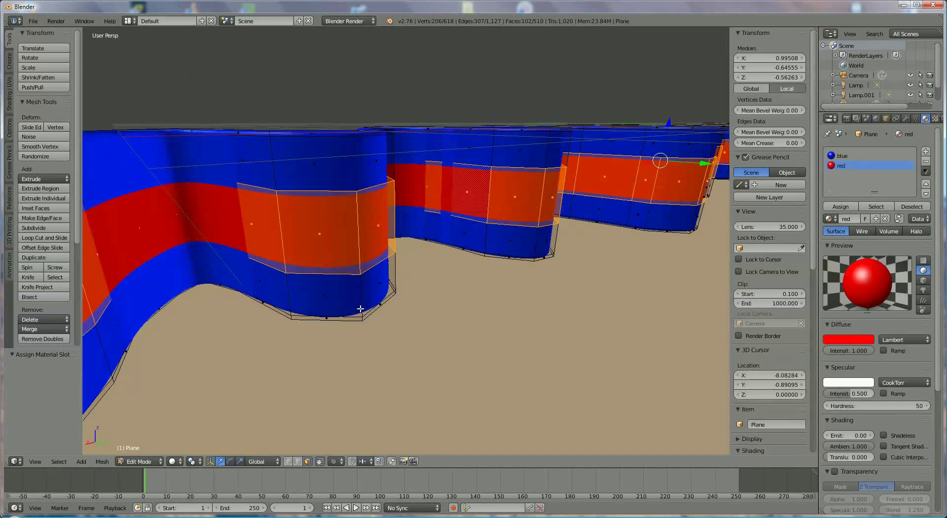
pyautogui.scroll(-10, 449, 279)
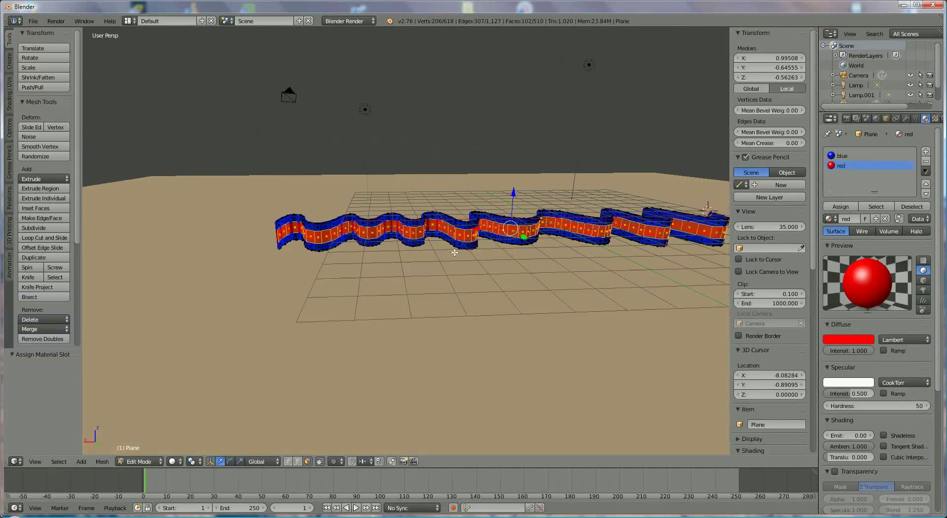
# - Change the render output file format from PNG to JPEG
pyautogui.moveTo(454, 252); pyautogui.dragTo(414, 260, button='middle')
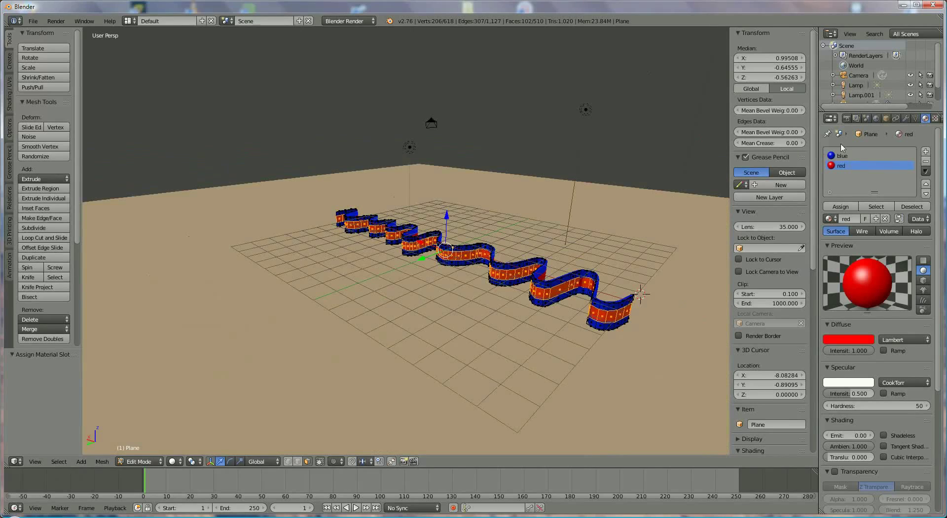
pyautogui.click(847, 119)
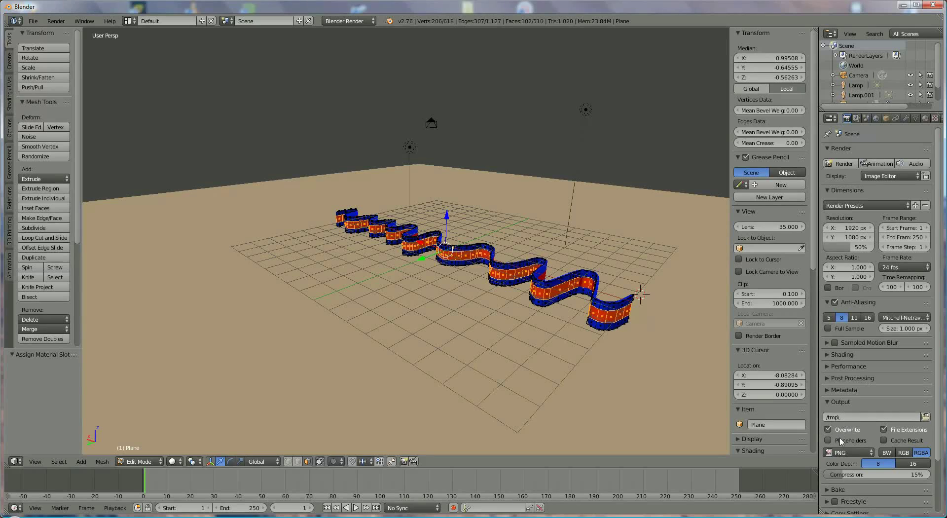
pyautogui.click(847, 452)
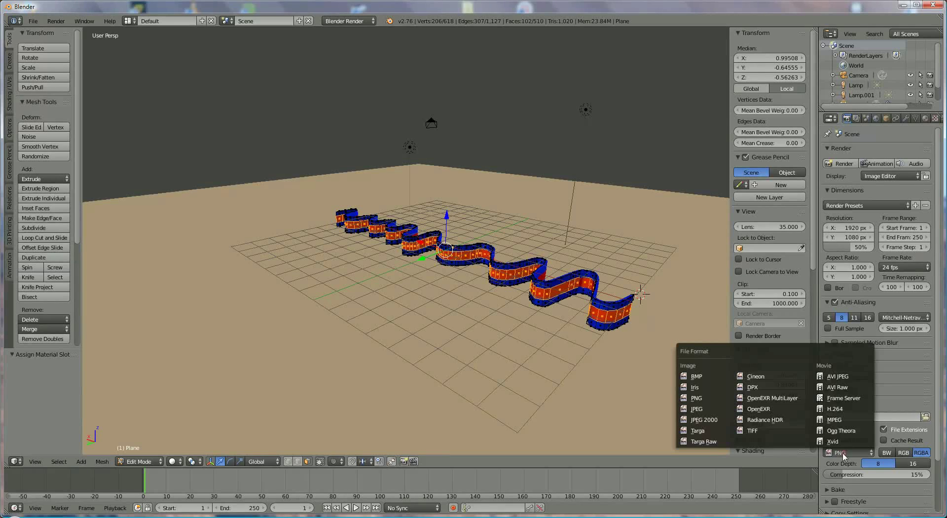
pyautogui.click(698, 408)
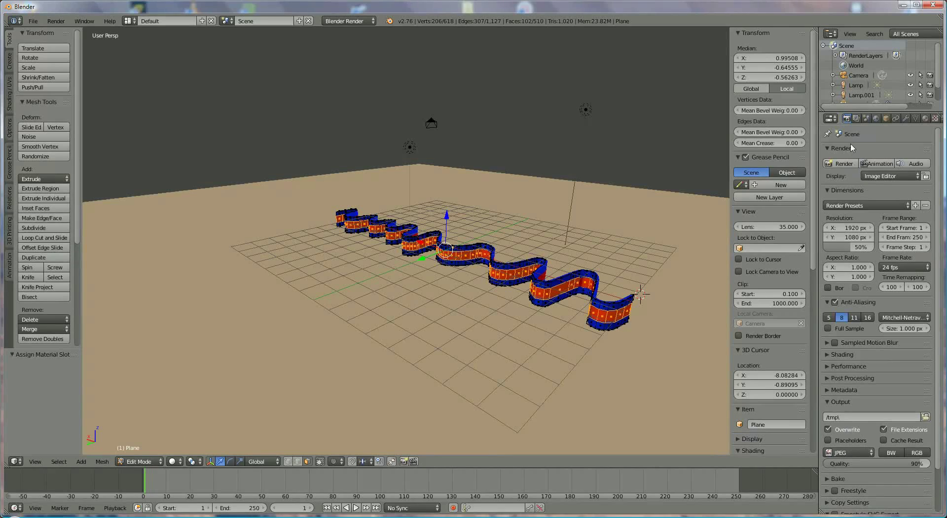
pyautogui.click(842, 163)
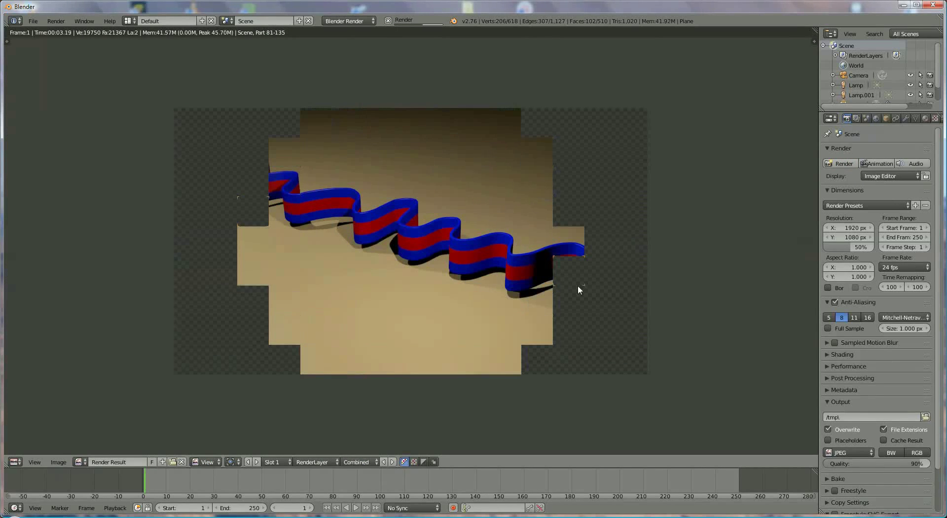
pyautogui.click(15, 463)
pyautogui.click(27, 452)
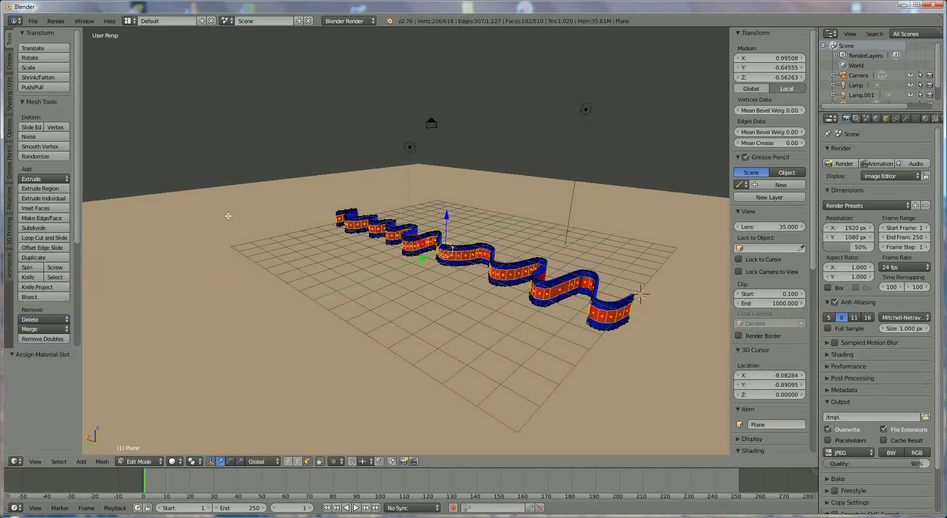
# - Return to Object Mode and apply smooth shading to the ribbon
pyautogui.click(139, 461)
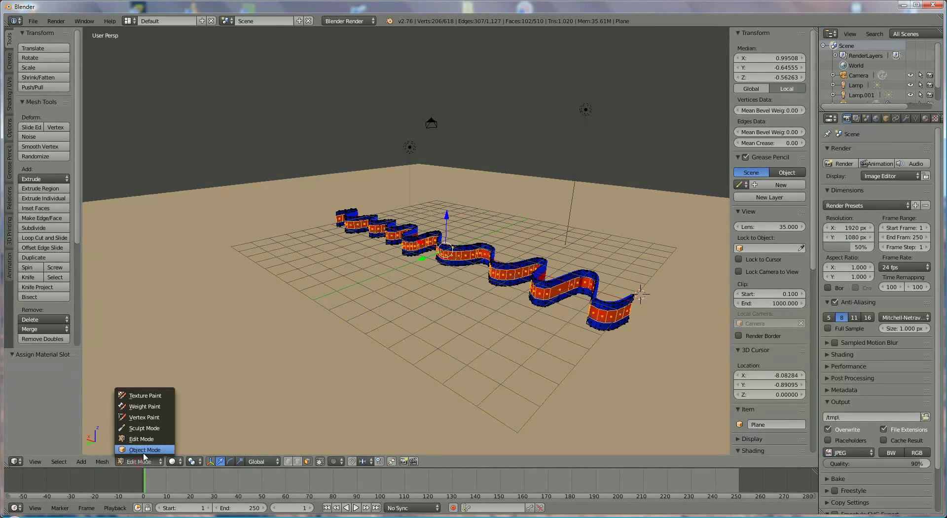
pyautogui.click(144, 449)
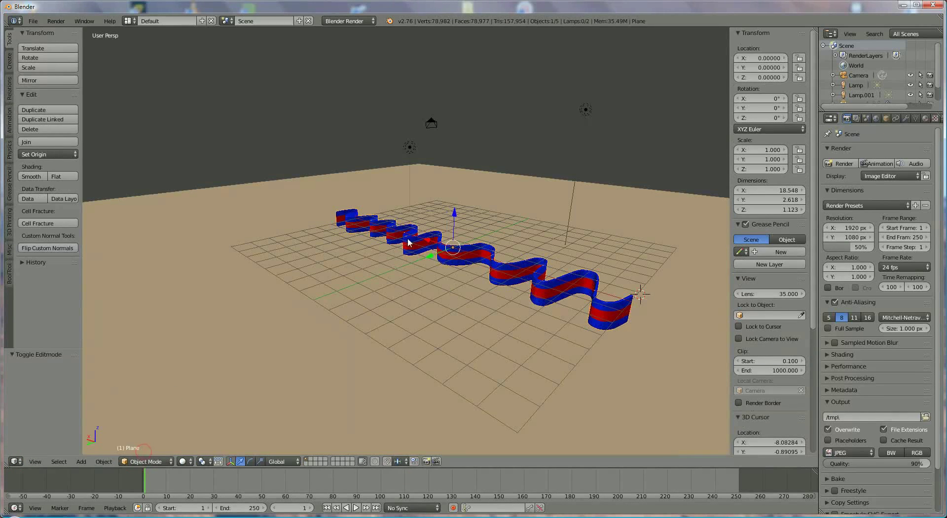
pyautogui.click(32, 176)
pyautogui.moveTo(667, 311); pyautogui.dragTo(666, 318, button='middle')
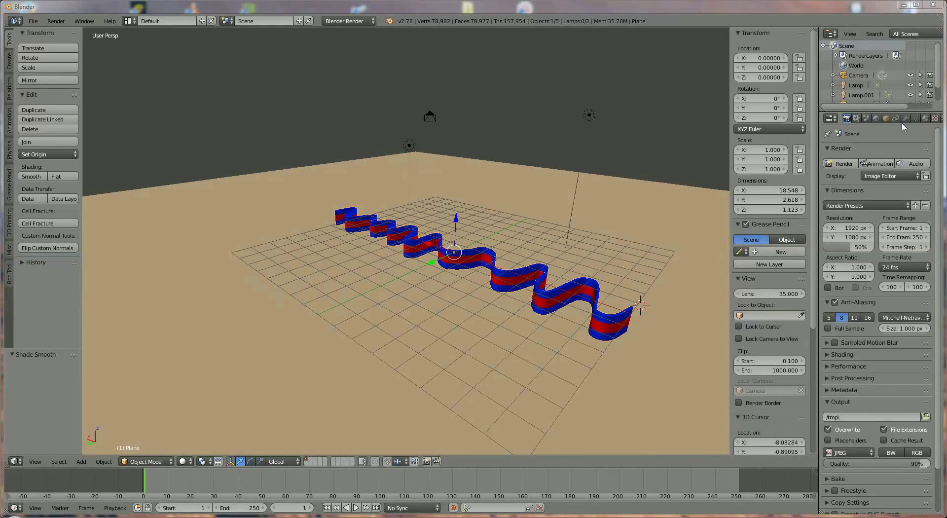
# - Turn off shadow receiving for the ribbon's red material and the floor plane's material
pyautogui.click(926, 119)
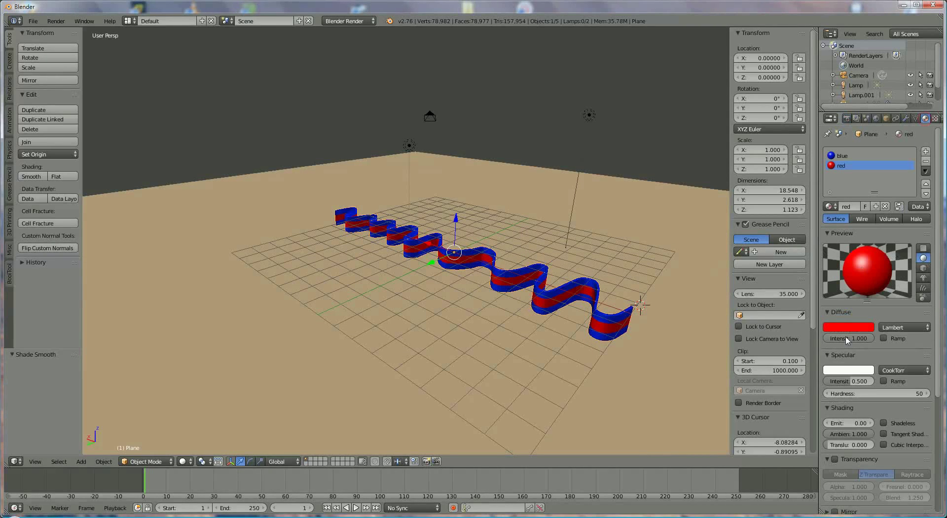
pyautogui.scroll(-5, 858, 383)
pyautogui.scroll(-5, 858, 383)
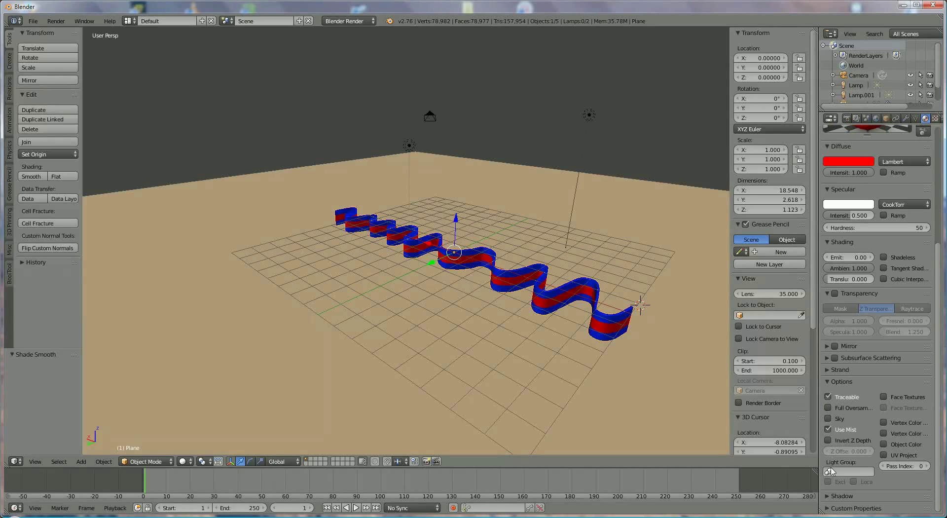
pyautogui.click(828, 496)
pyautogui.scroll(-2, 834, 501)
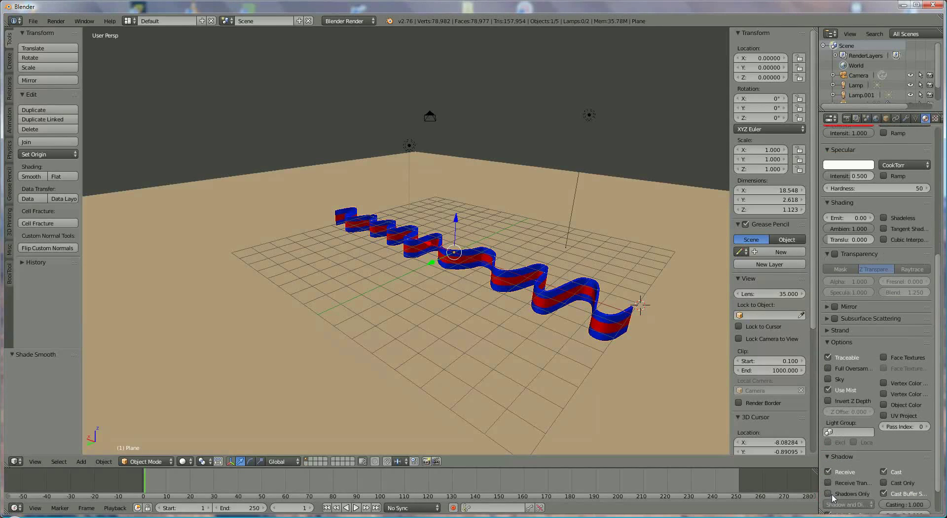
pyautogui.click(828, 472)
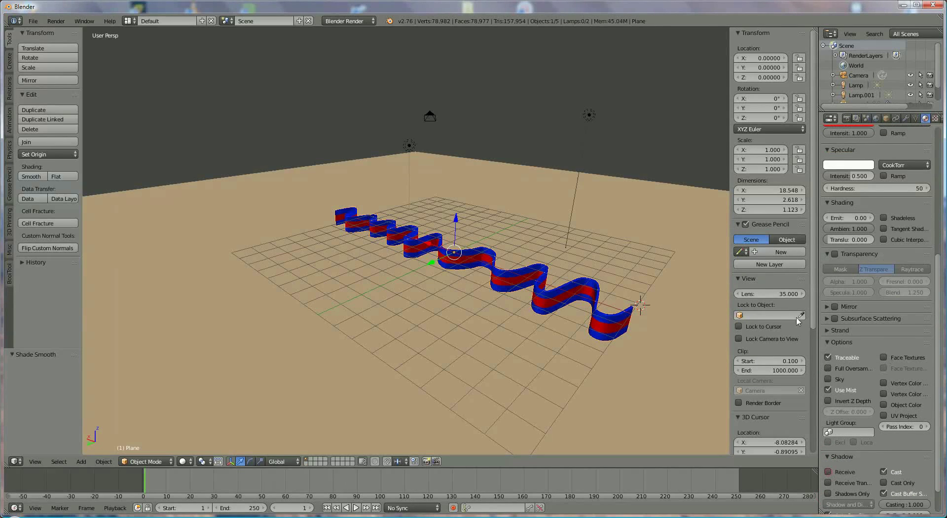
pyautogui.rightClick(656, 342)
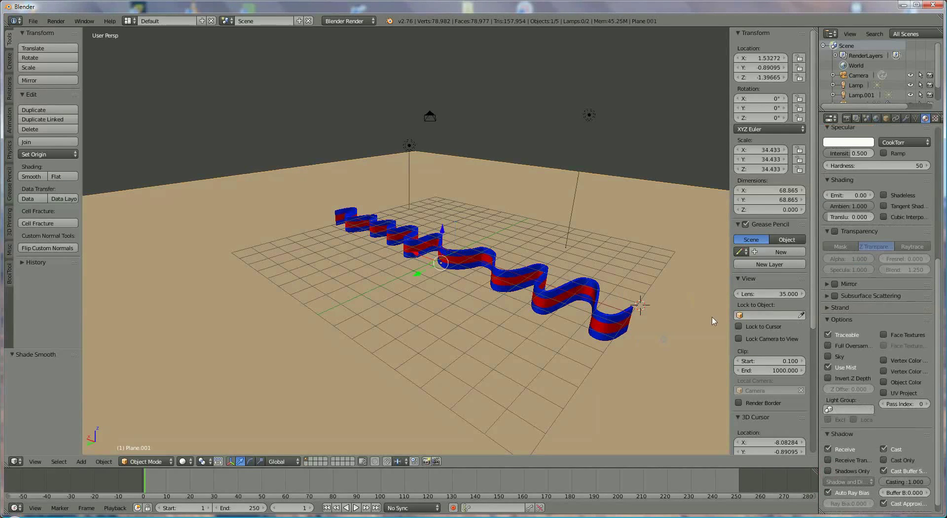
pyautogui.click(829, 450)
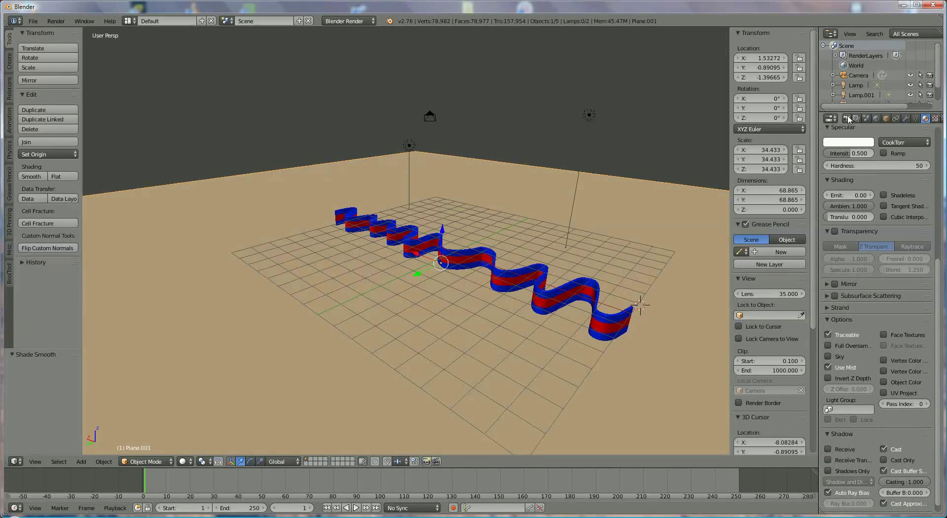
pyautogui.click(847, 118)
# - Render the smooth-shaded red-and-blue striped ribbon over the tan floor
pyautogui.click(848, 165)
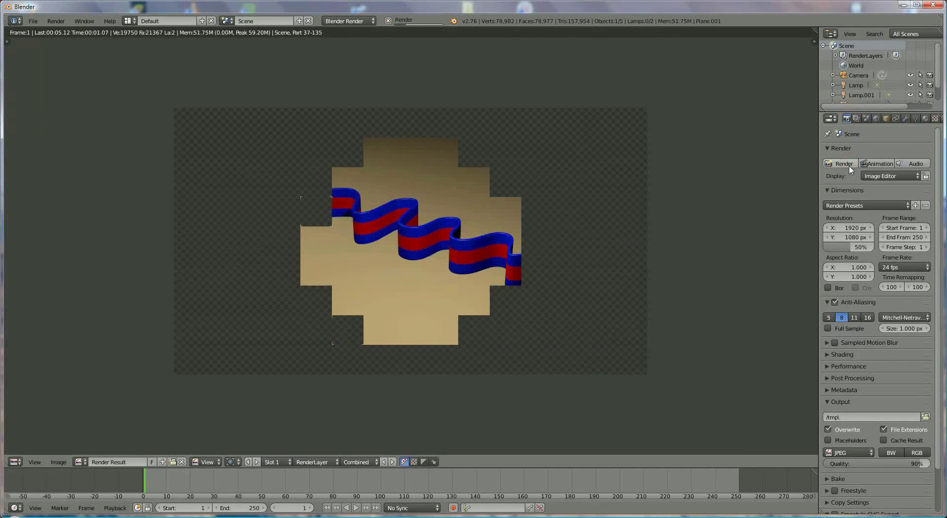